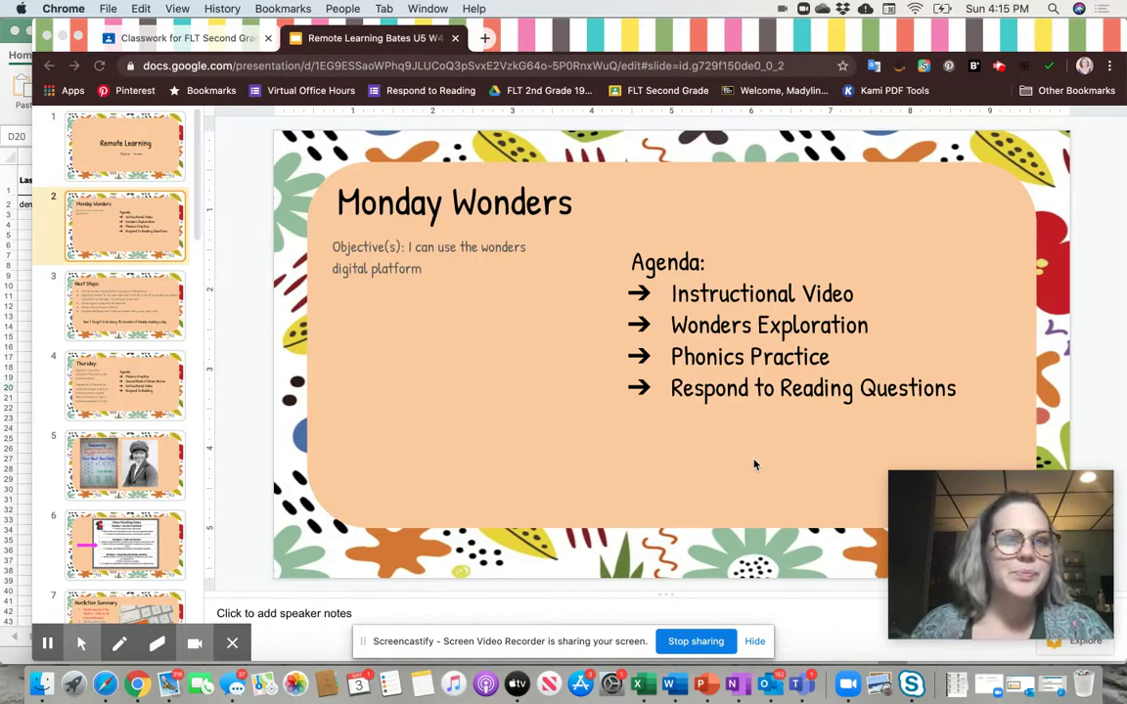
# - Switch to Google Classroom and open the ConnectED Login link attached to the Monday April 3 reading assignment
pyautogui.click(191, 38)
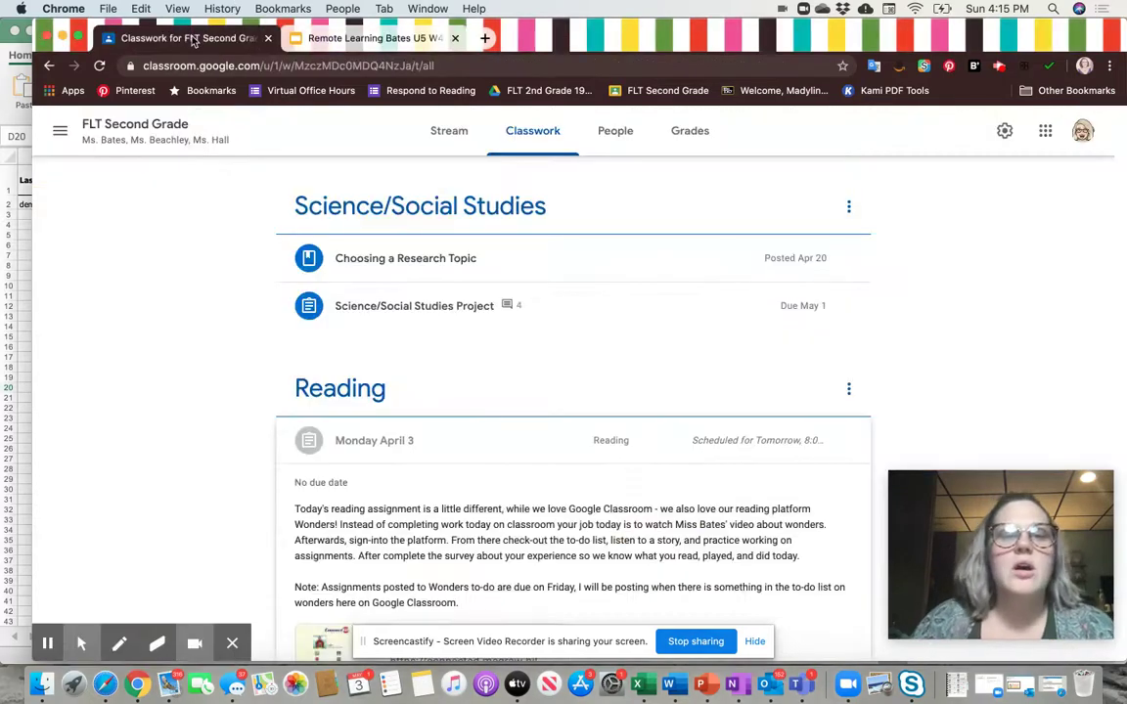
pyautogui.scroll(-3, 290, 300)
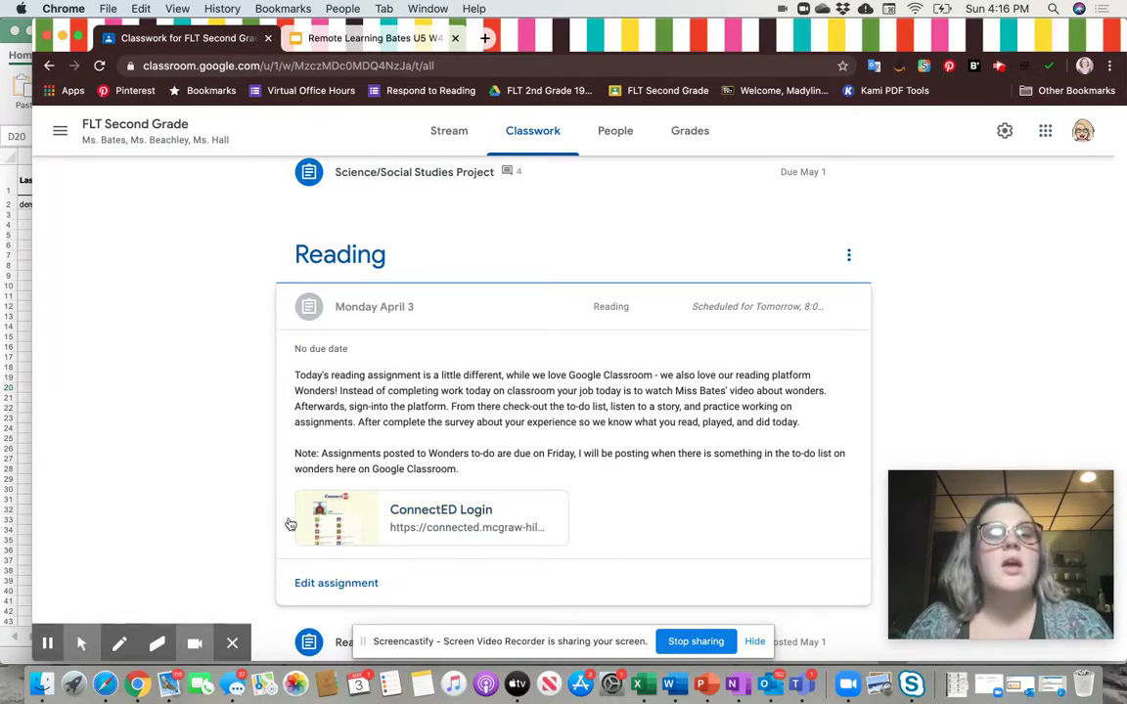
pyautogui.click(415, 520)
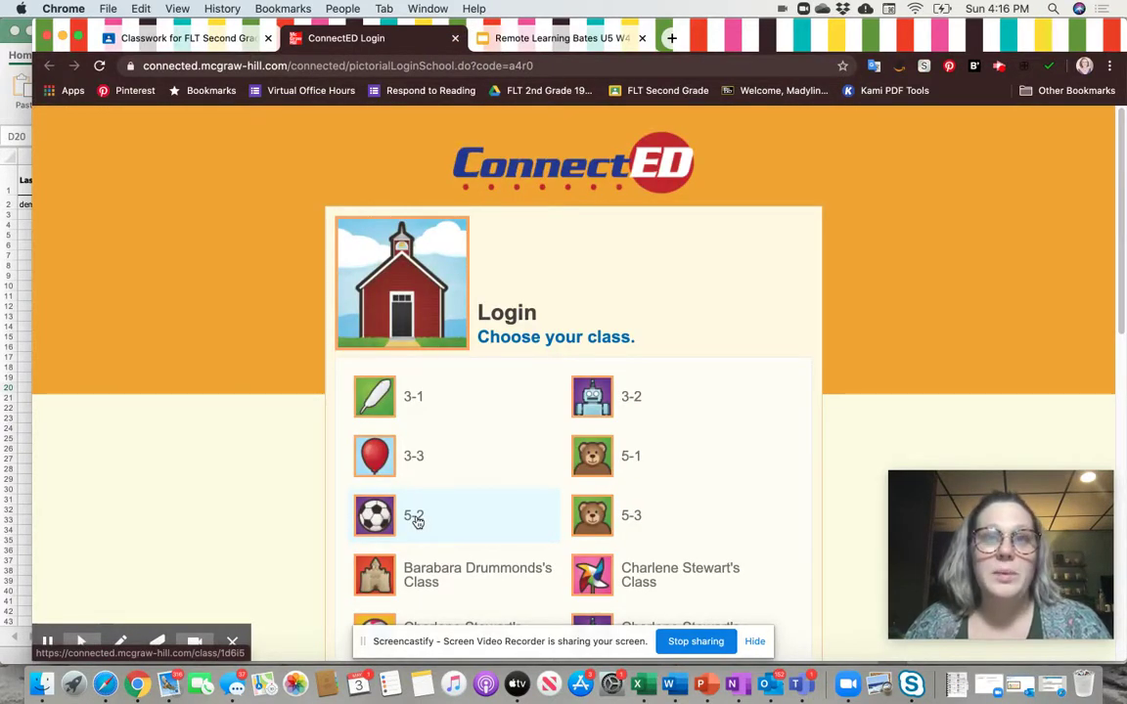
# - Choose the second-grade teacher's own class from the school's ConnectED class list
pyautogui.scroll(-3, 415, 520)
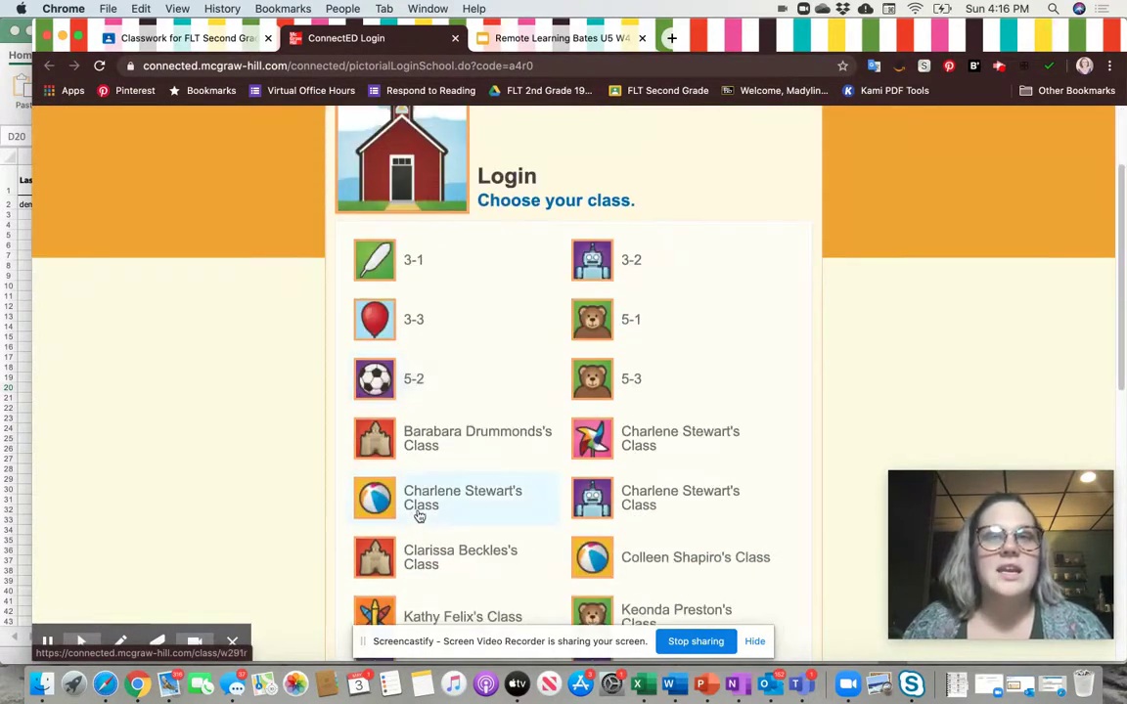
pyautogui.scroll(-8, 418, 516)
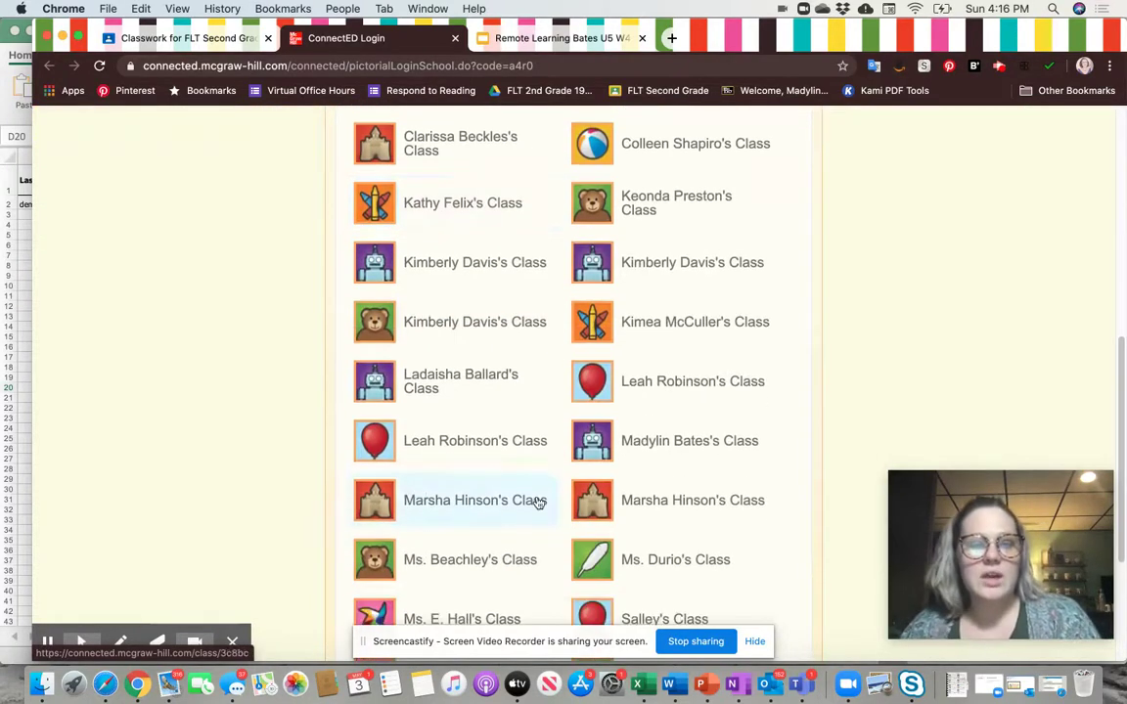
pyautogui.scroll(-2, 543, 504)
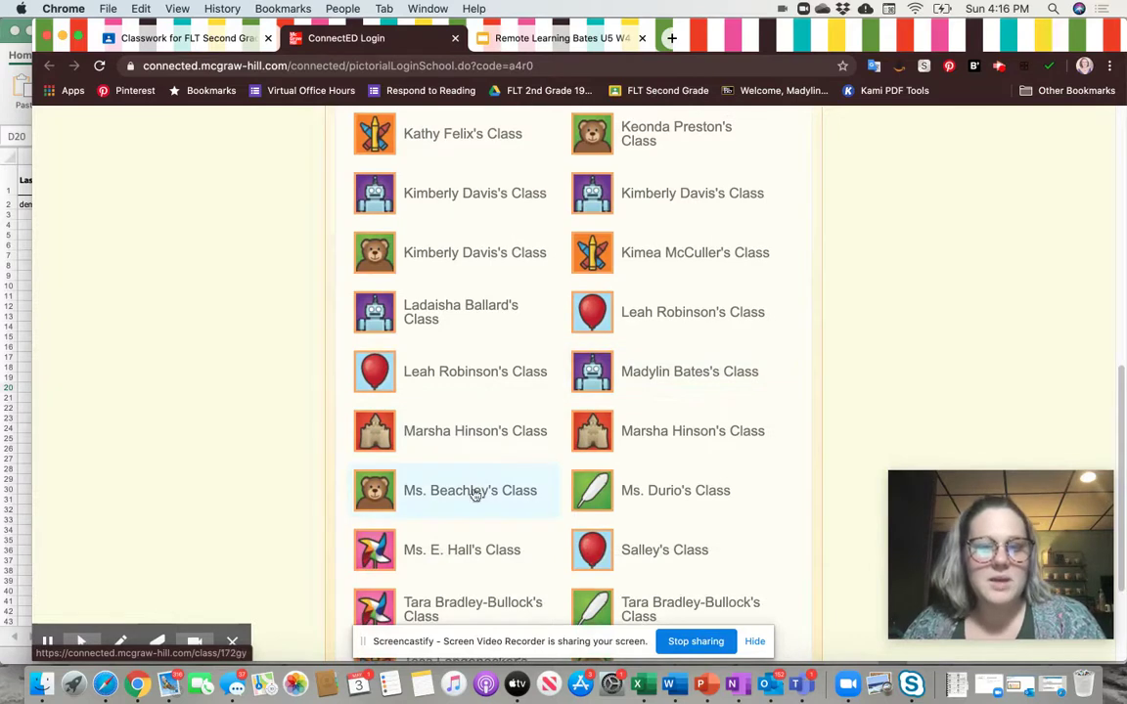
pyautogui.click(639, 393)
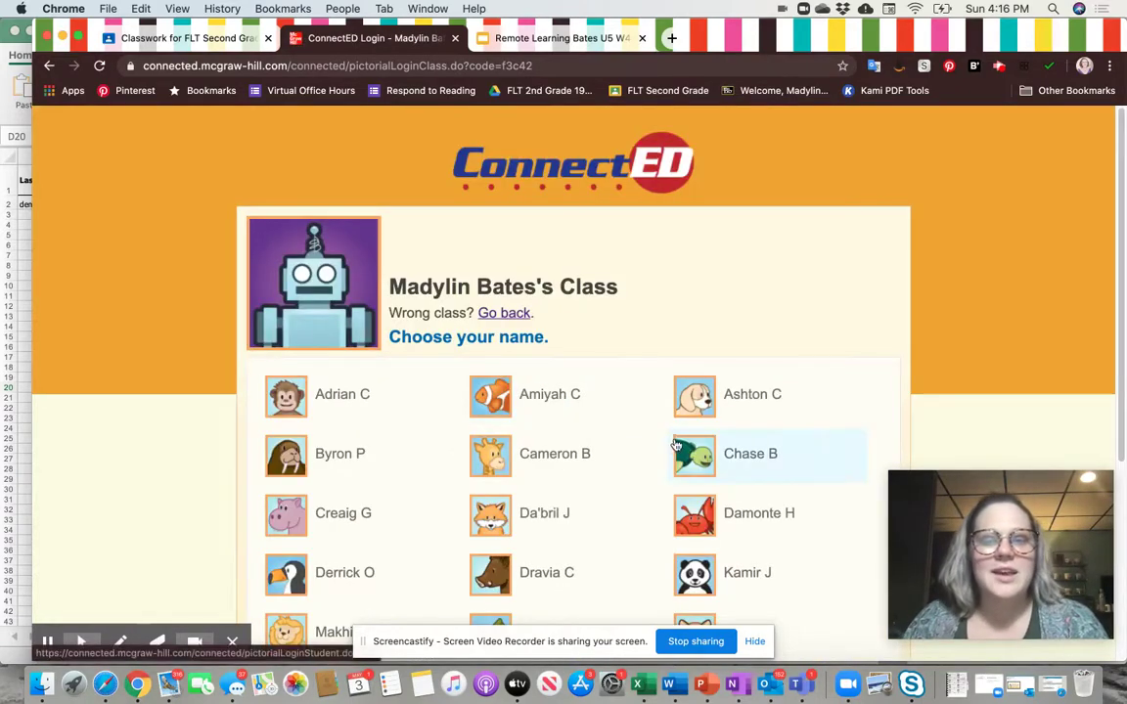
# - Select the demo student with the zebra picture at the end of the class roster
pyautogui.scroll(-2, 616, 396)
pyautogui.scroll(-5, 733, 364)
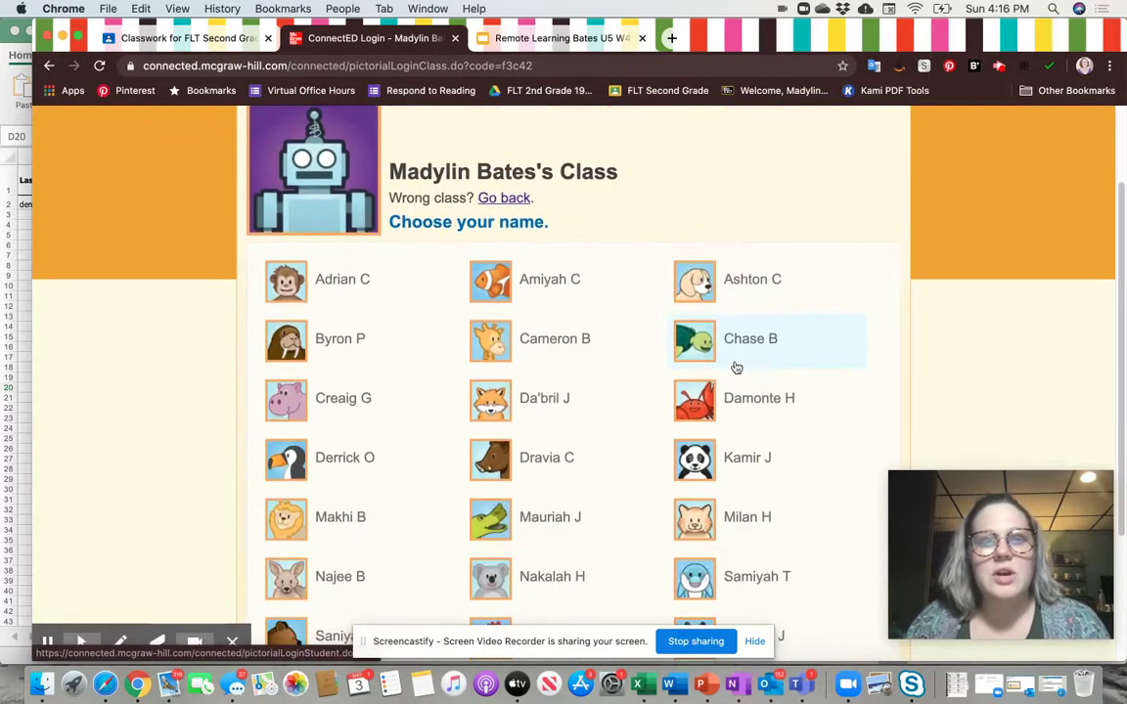
pyautogui.scroll(-3, 724, 369)
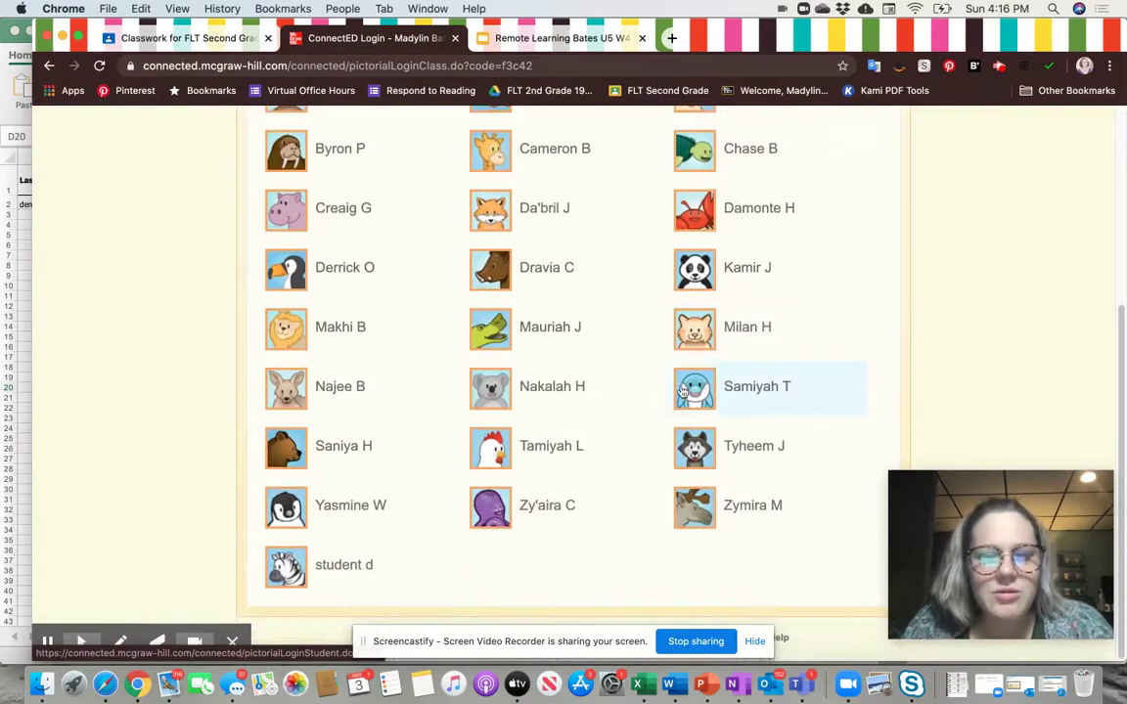
pyautogui.click(348, 585)
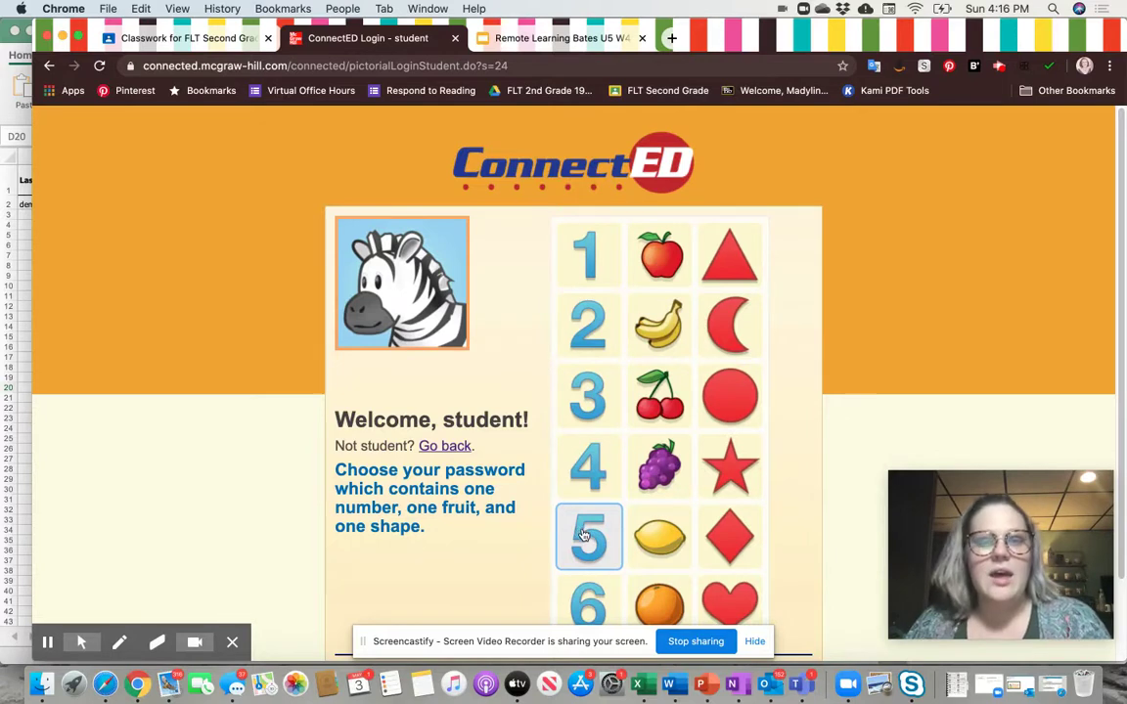
# - Enter the demo student's picture password and log in to ConnectED
pyautogui.click(583, 533)
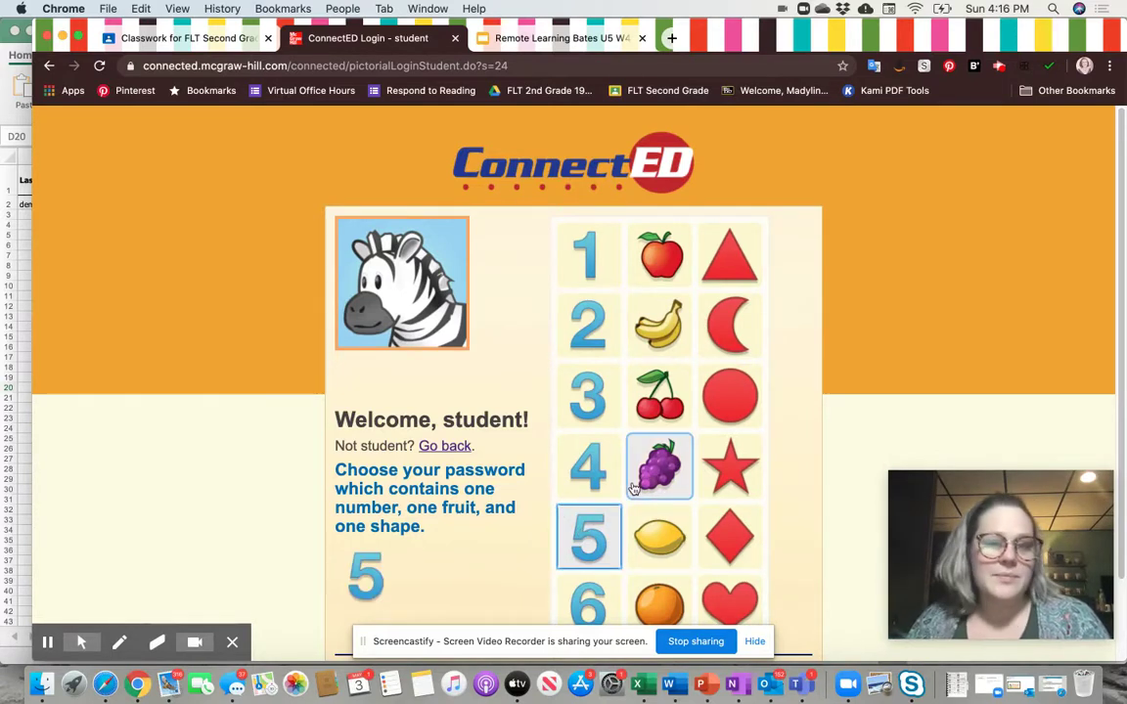
pyautogui.click(636, 482)
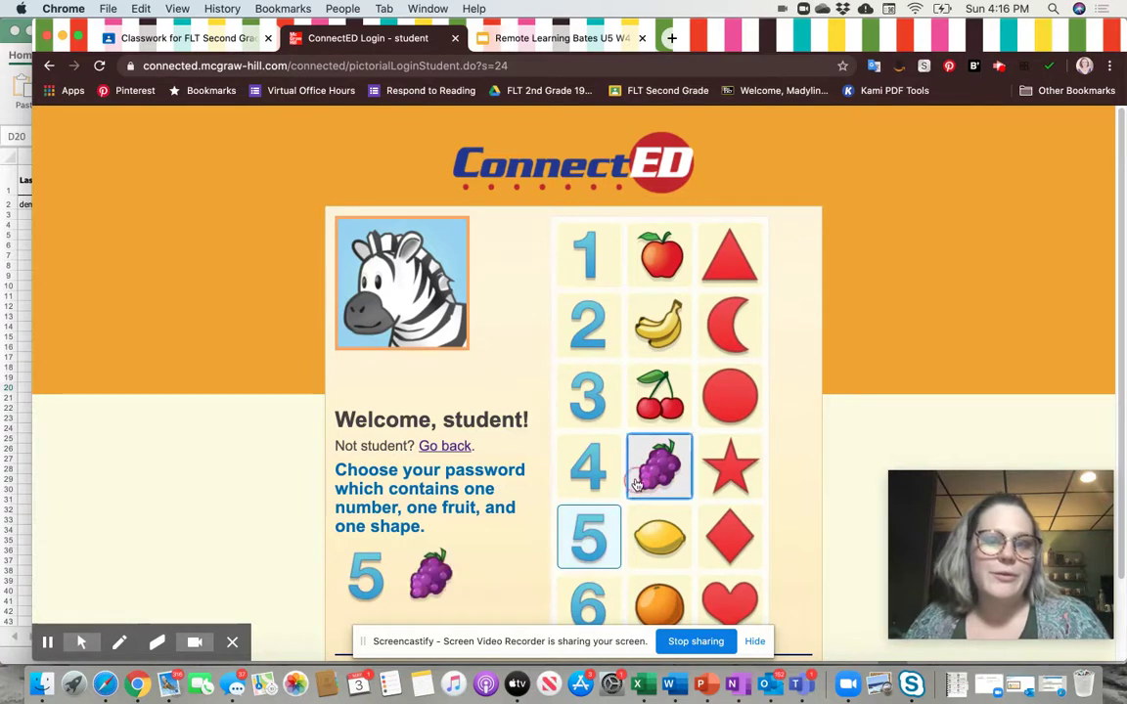
pyautogui.click(760, 480)
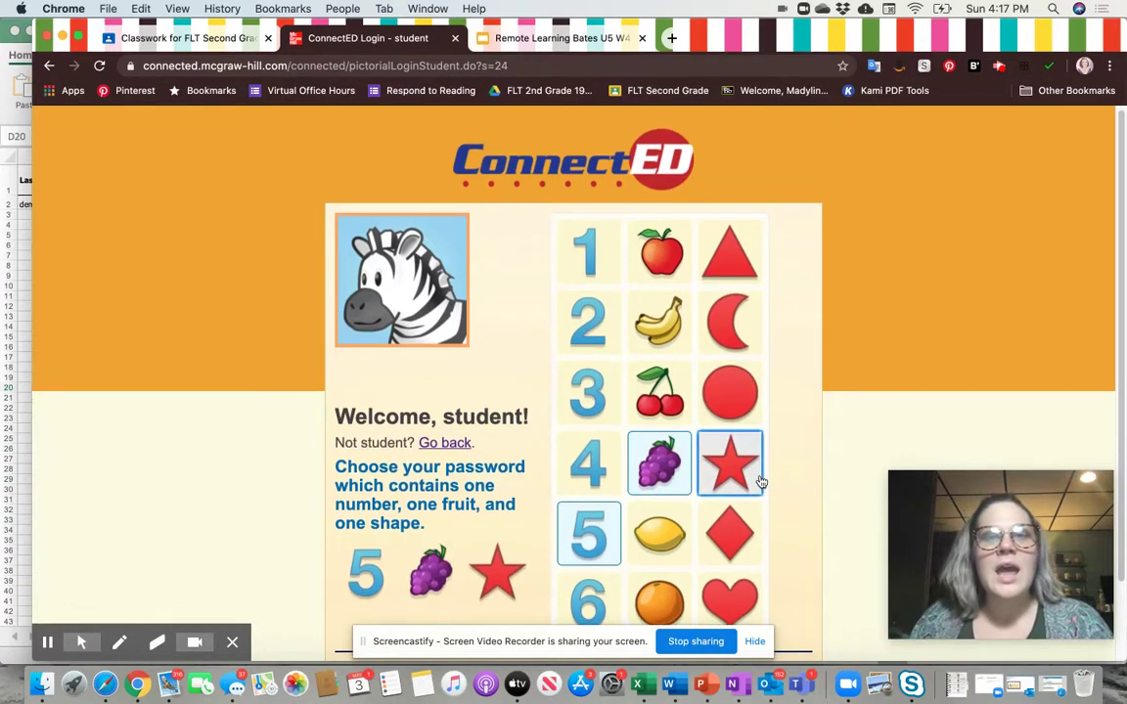
pyautogui.scroll(-2, 762, 478)
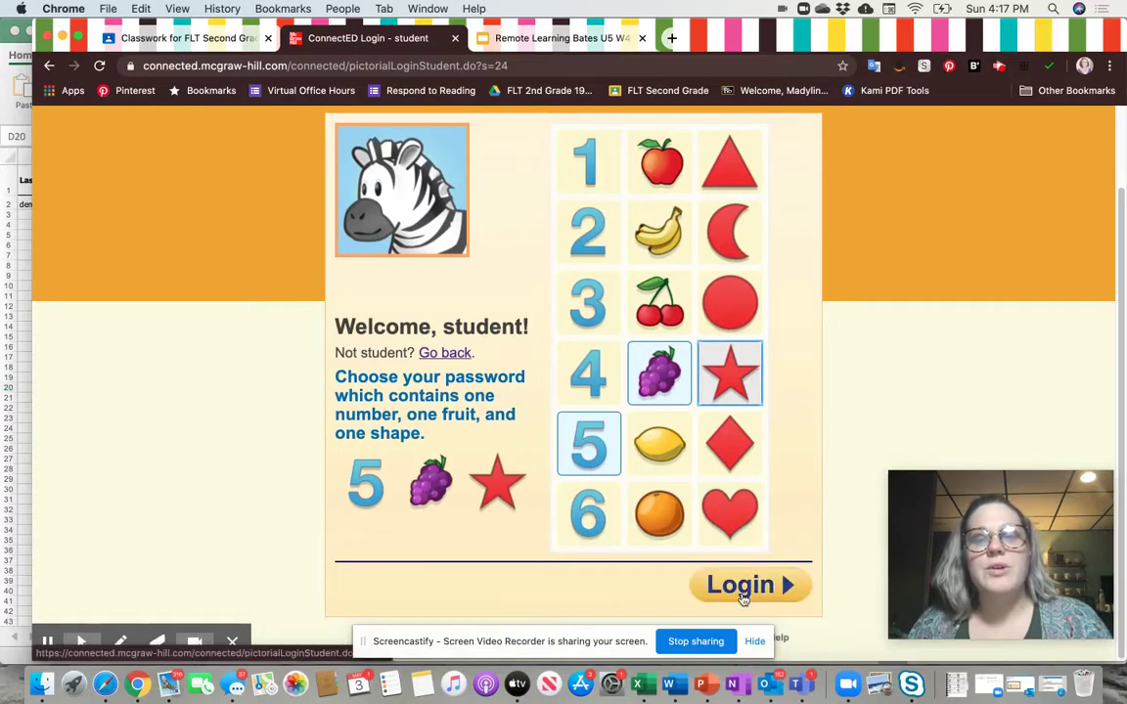
pyautogui.click(742, 593)
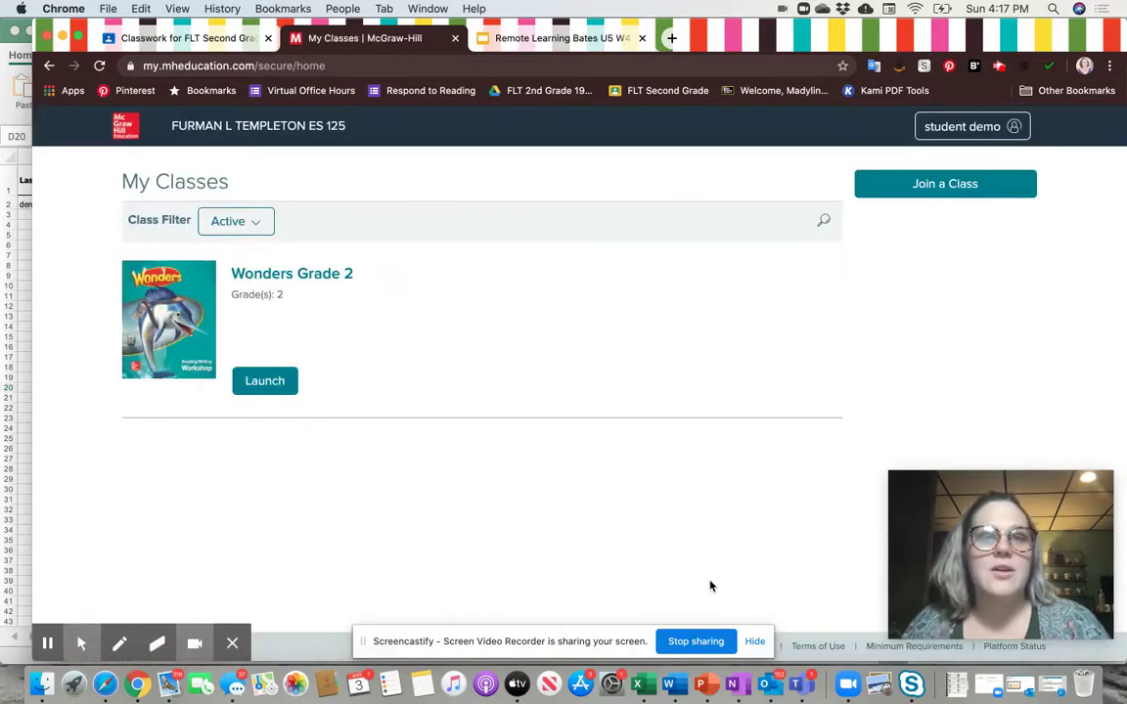
# - Launch Wonders Grade 2 and open The Woodcutter's Gift from This Week's Reads
pyautogui.click(274, 389)
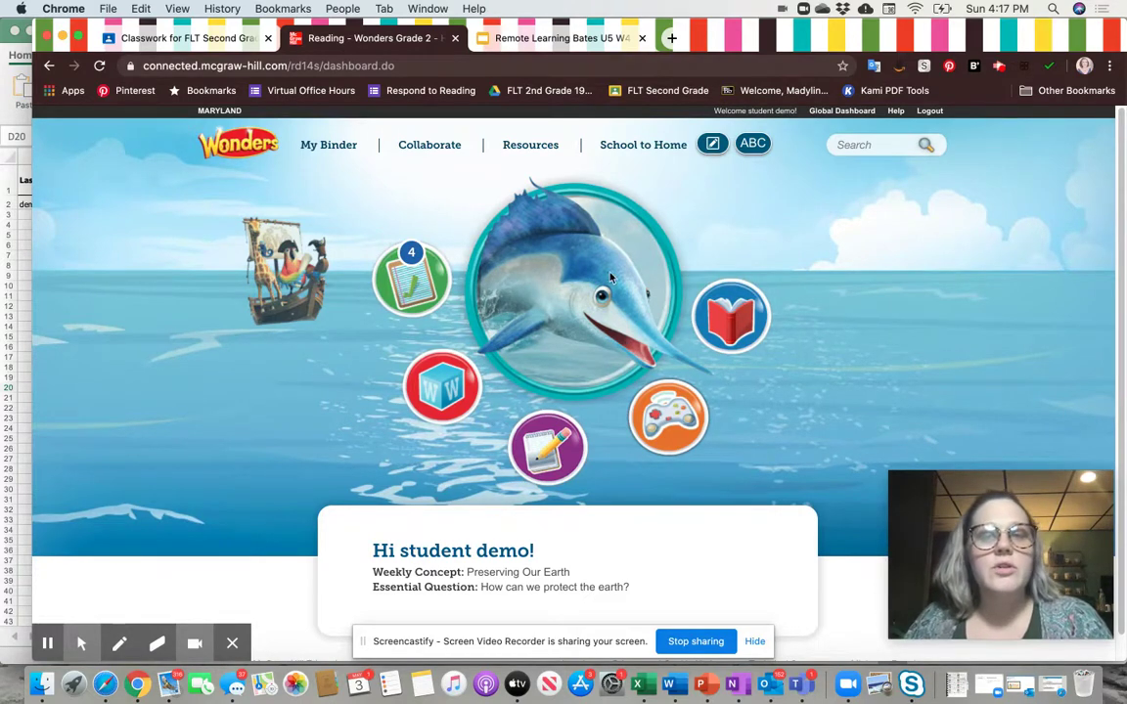
pyautogui.click(732, 318)
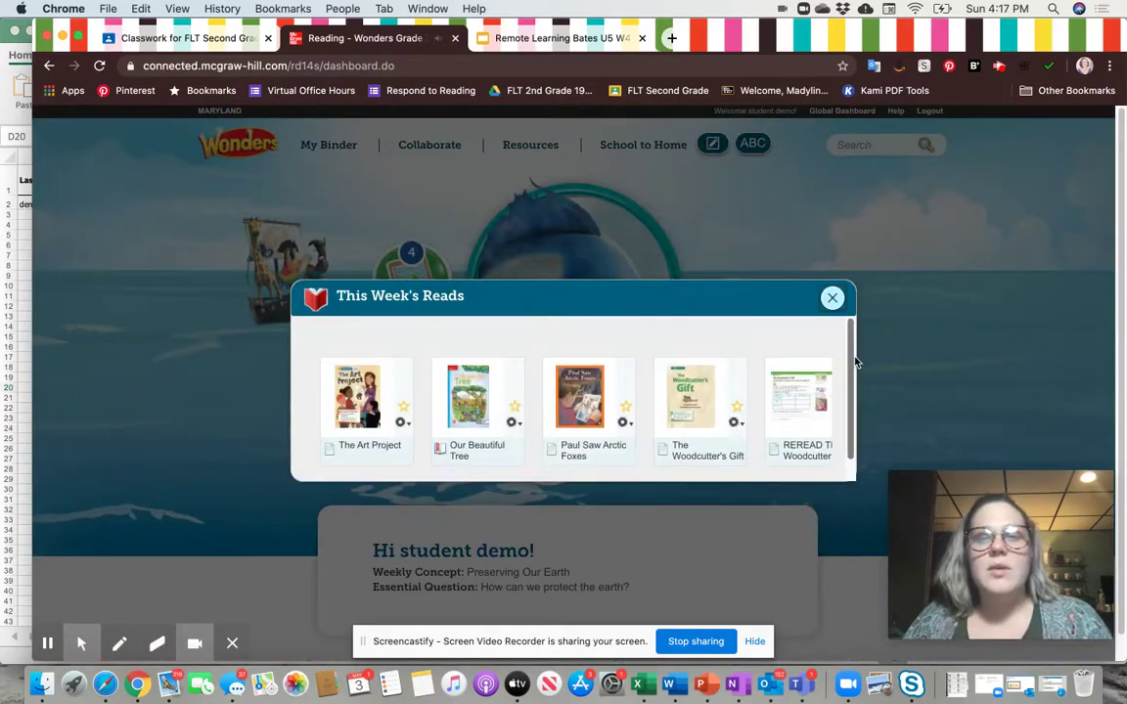
pyautogui.moveTo(856, 362); pyautogui.dragTo(850, 379)
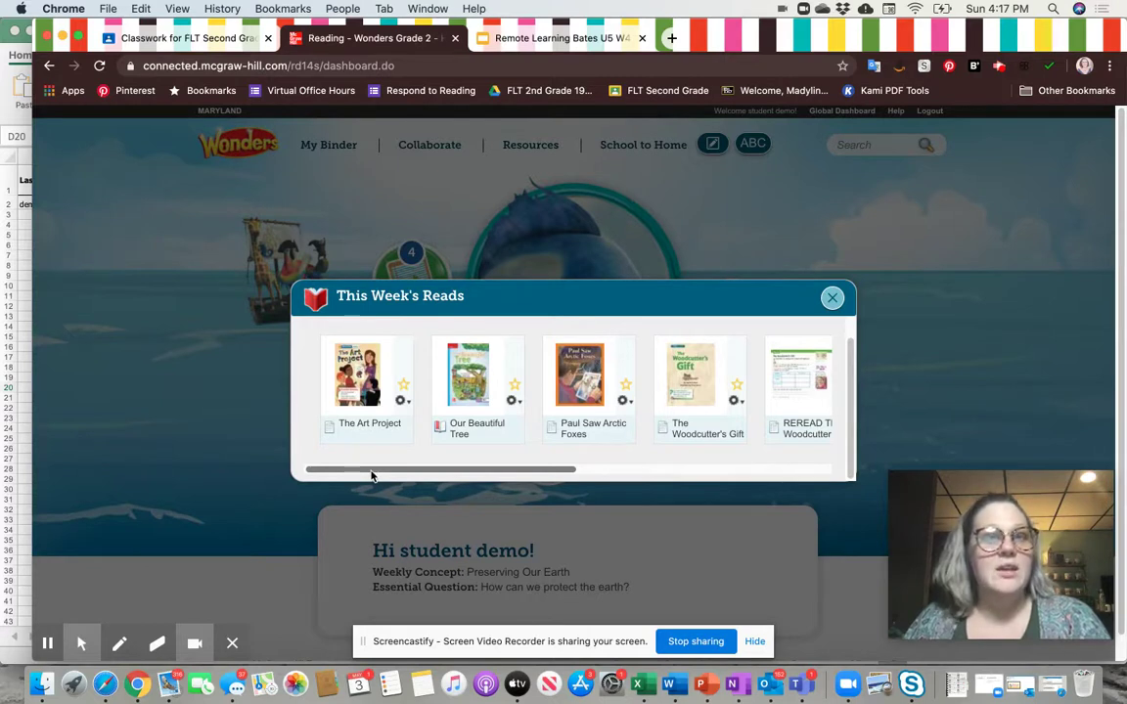
pyautogui.moveTo(371, 475); pyautogui.dragTo(485, 468)
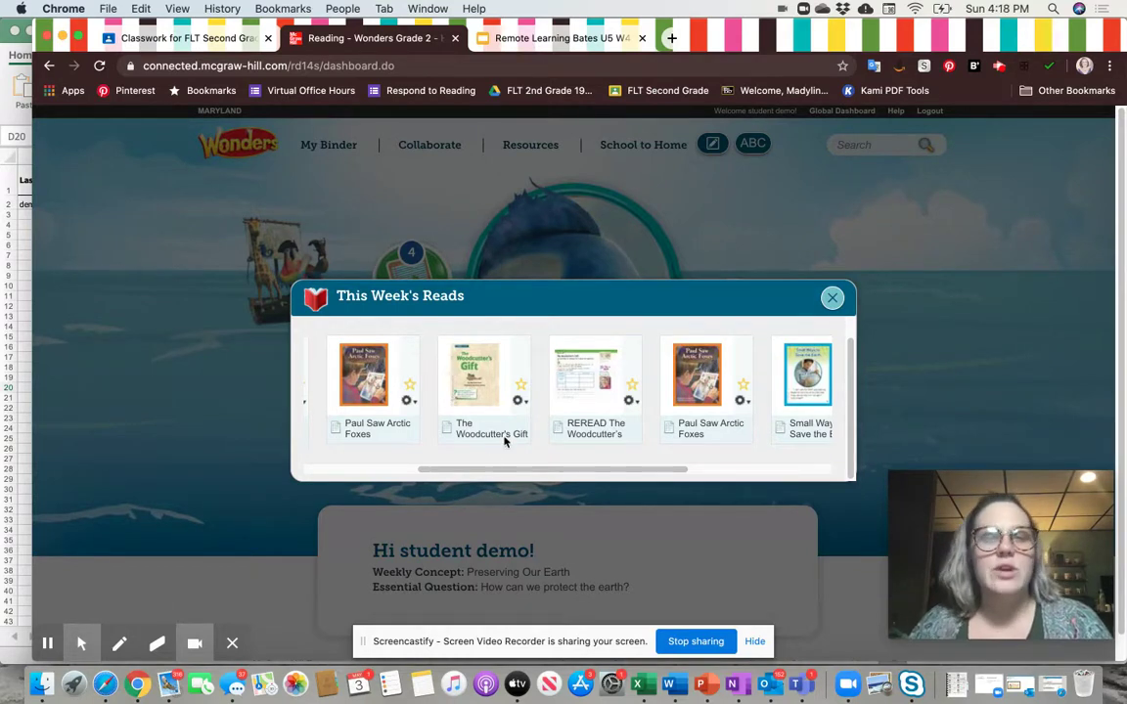
pyautogui.click(483, 390)
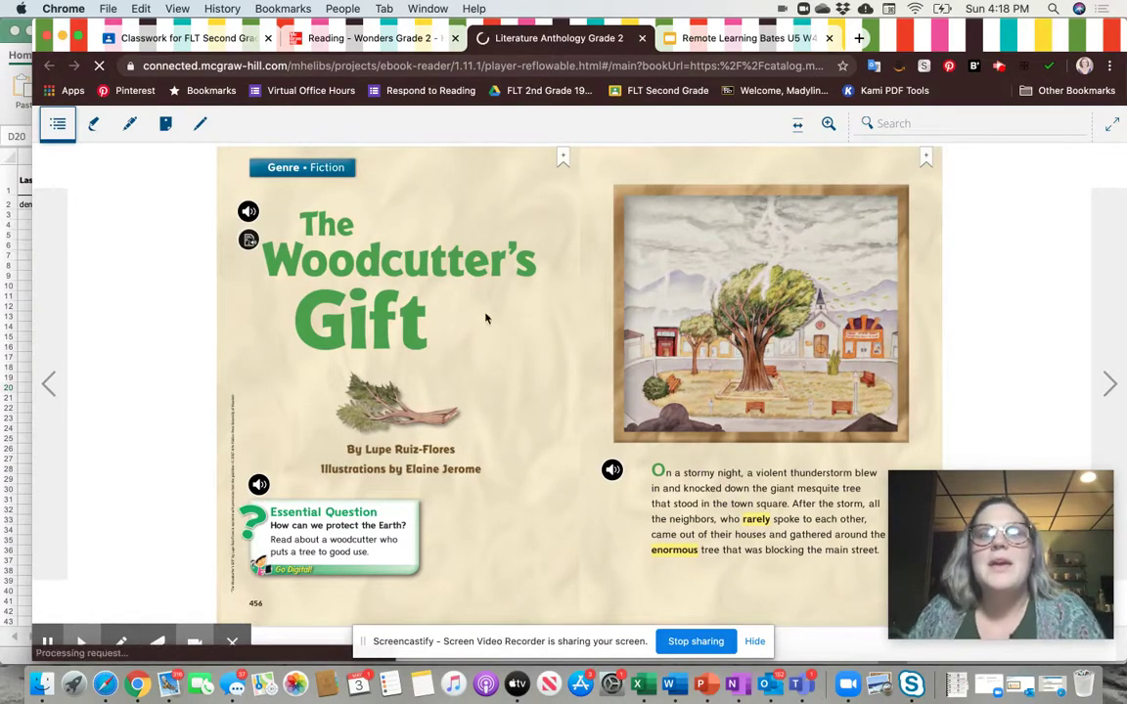
# - Try the read-aloud audio for the story's first paragraph and view the English Language Summary
pyautogui.click(609, 471)
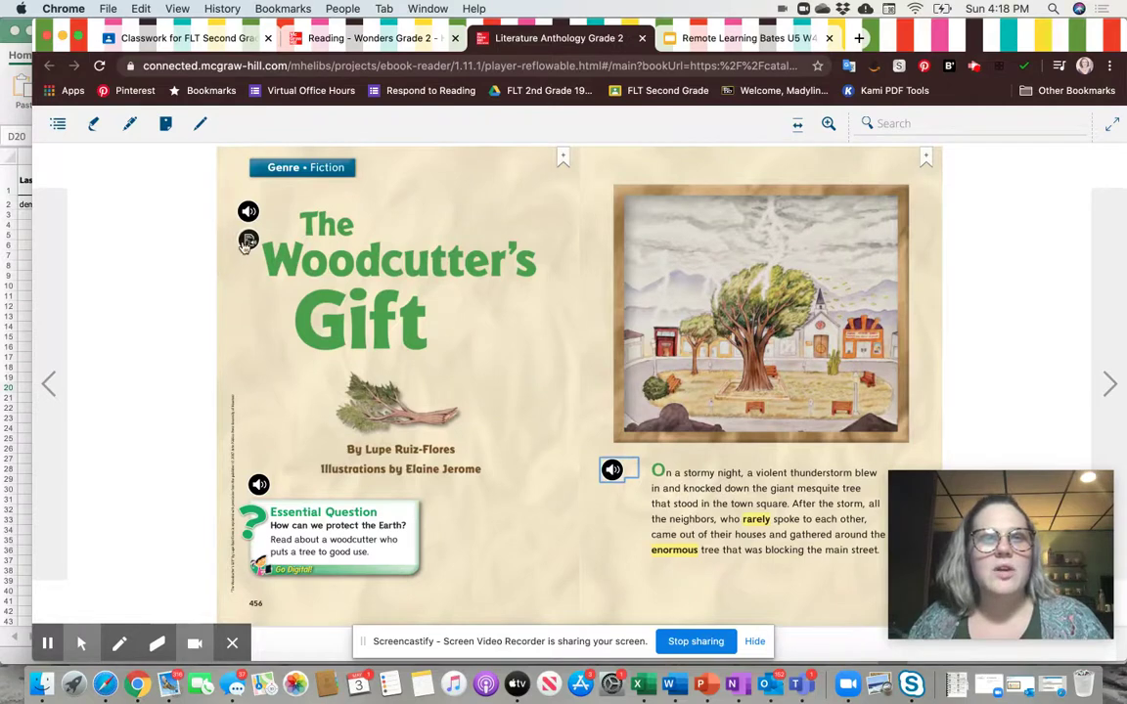
pyautogui.click(248, 240)
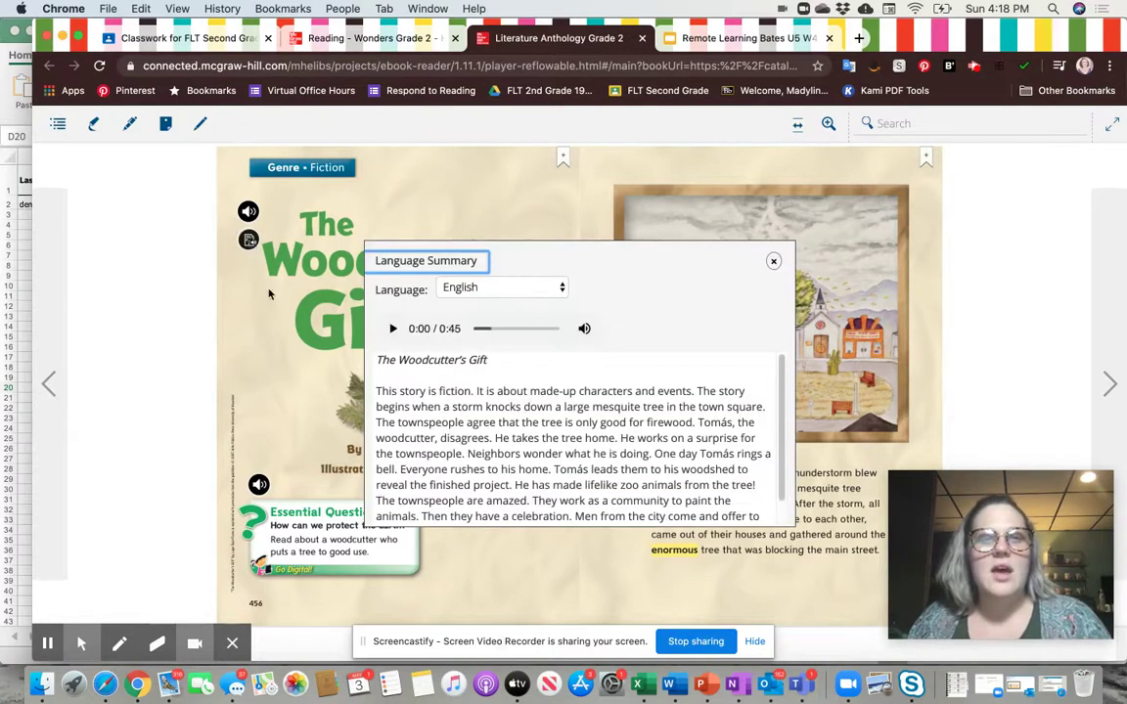
pyautogui.scroll(-2, 401, 401)
pyautogui.scroll(2, 399, 395)
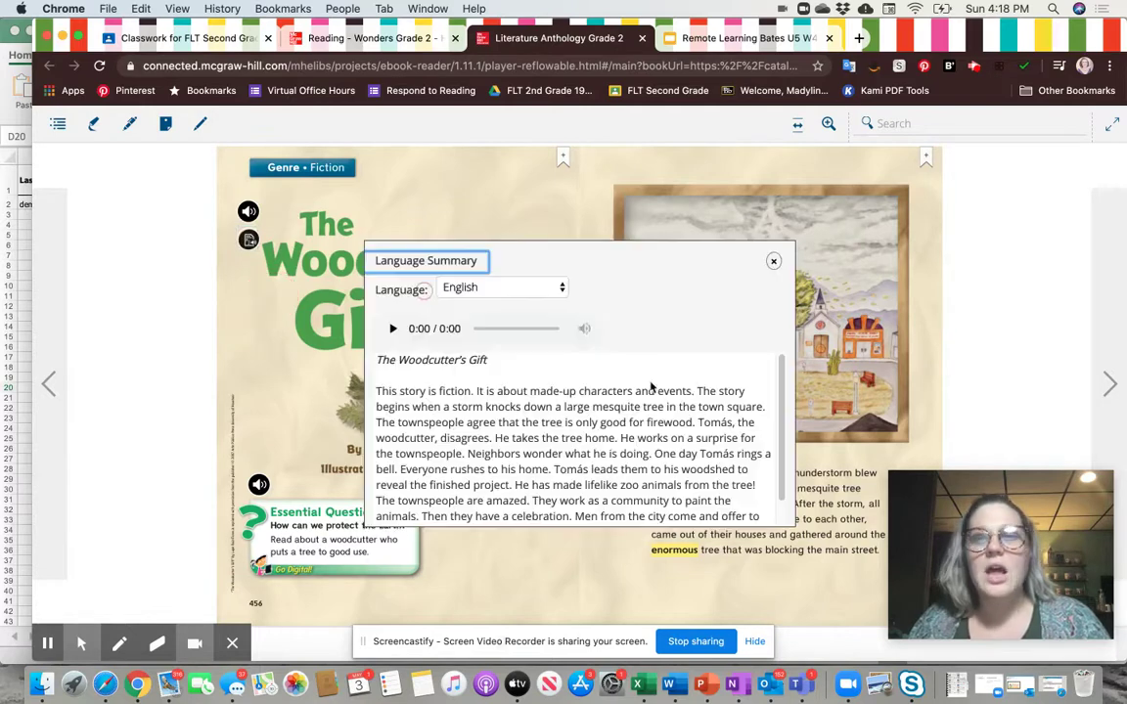
# - Page forward through the story to Respond to the Text, then view and close the Write prompt's My Binder notebook
pyautogui.click(1120, 381)
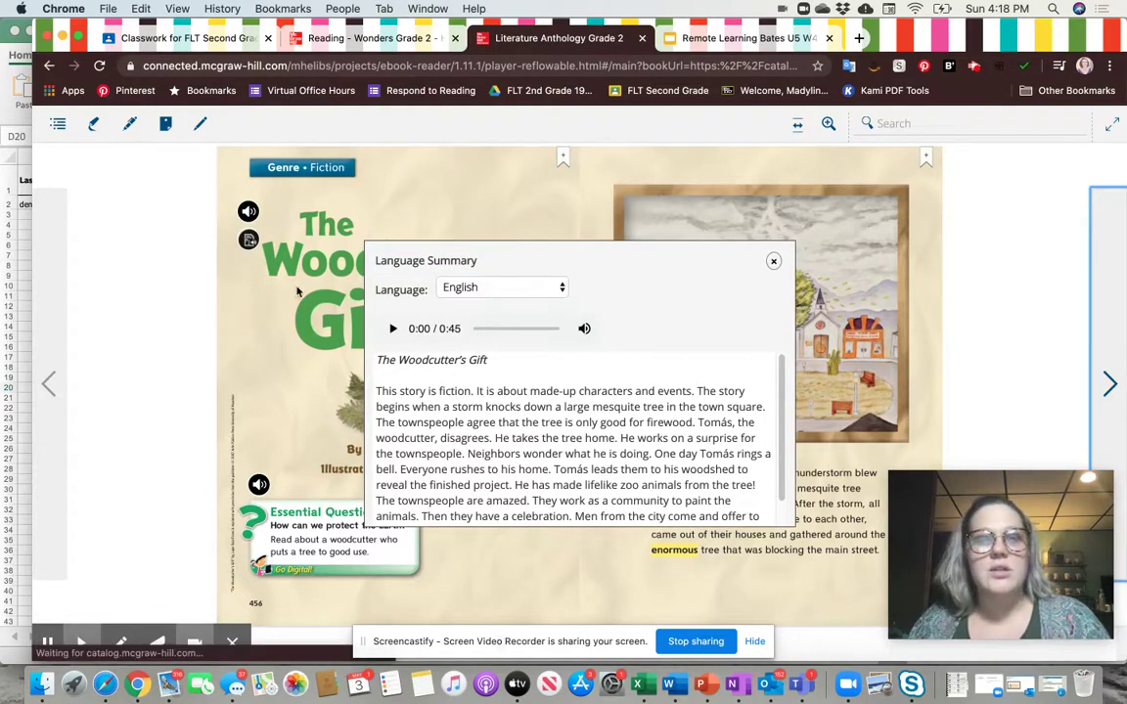
pyautogui.click(1116, 309)
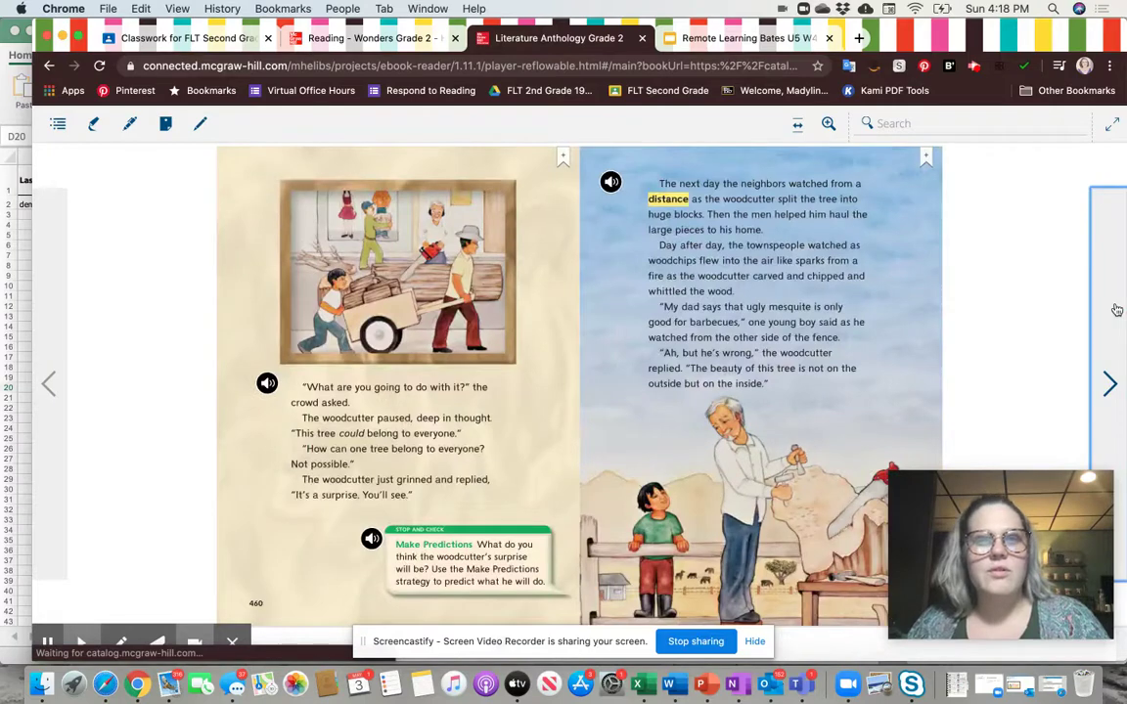
pyautogui.click(1116, 309)
pyautogui.click(1117, 310)
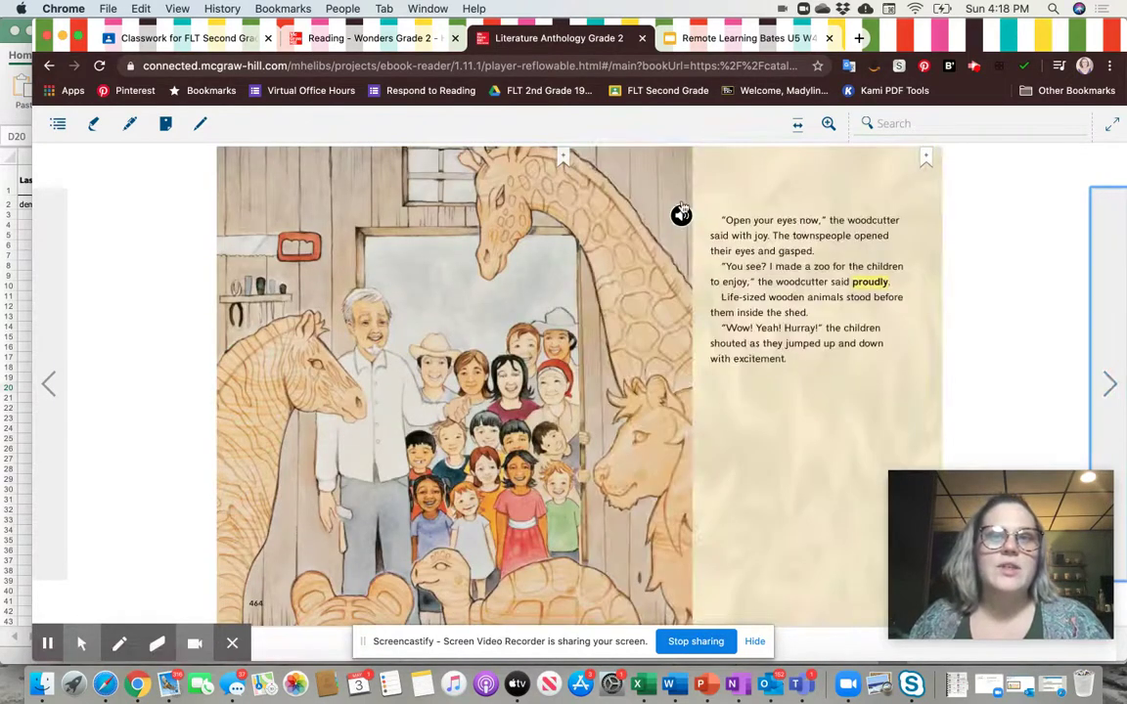
pyautogui.click(1093, 346)
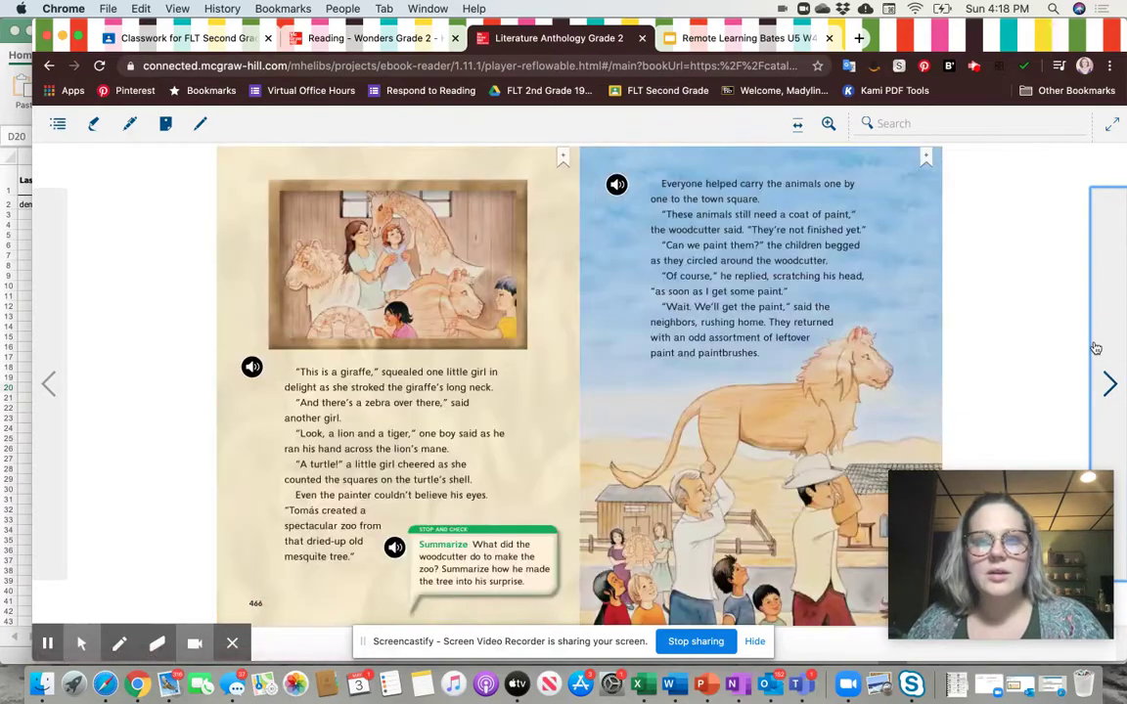
pyautogui.click(1096, 348)
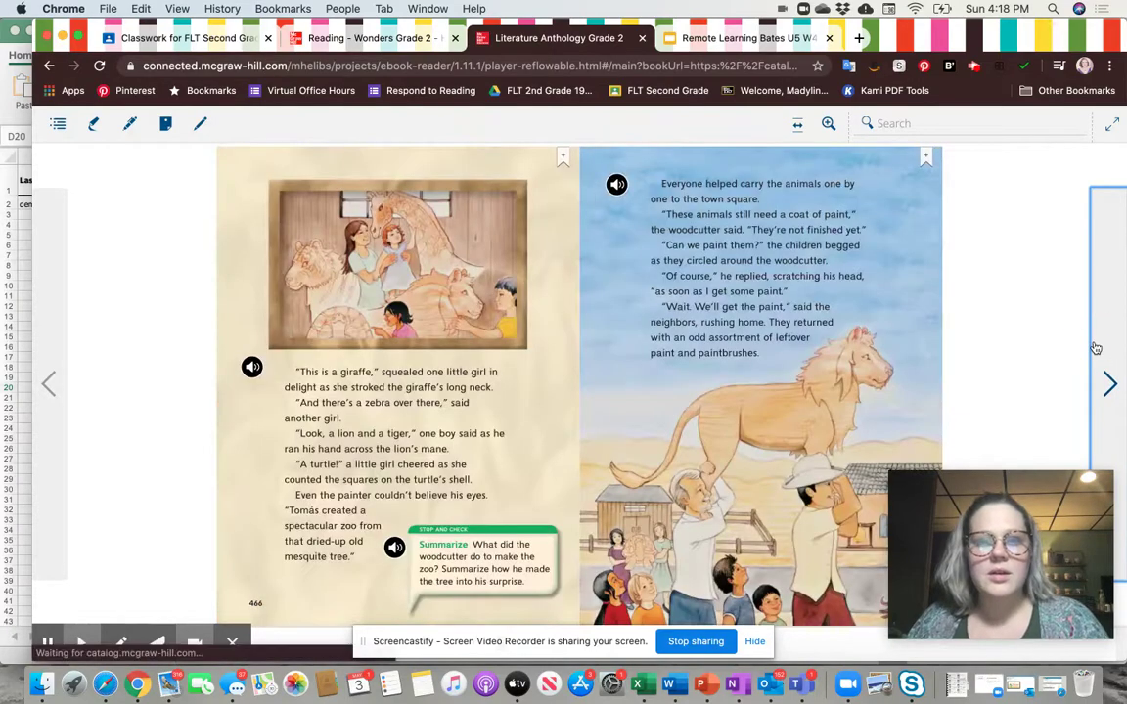
pyautogui.click(1096, 348)
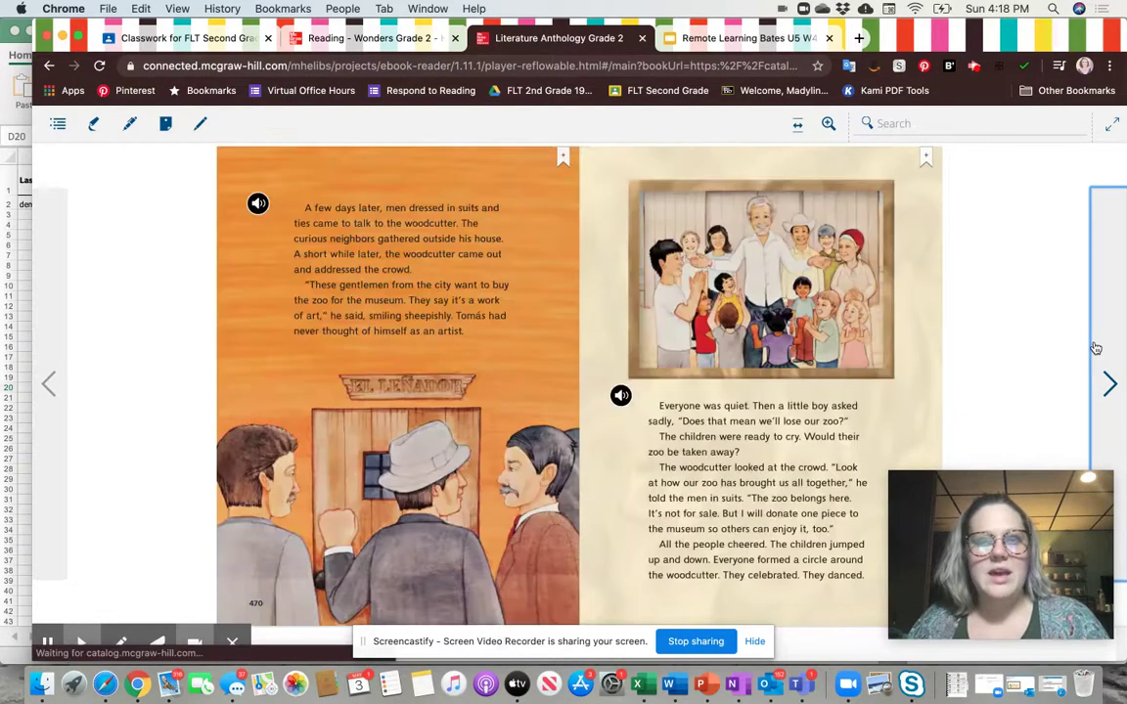
pyautogui.click(1095, 348)
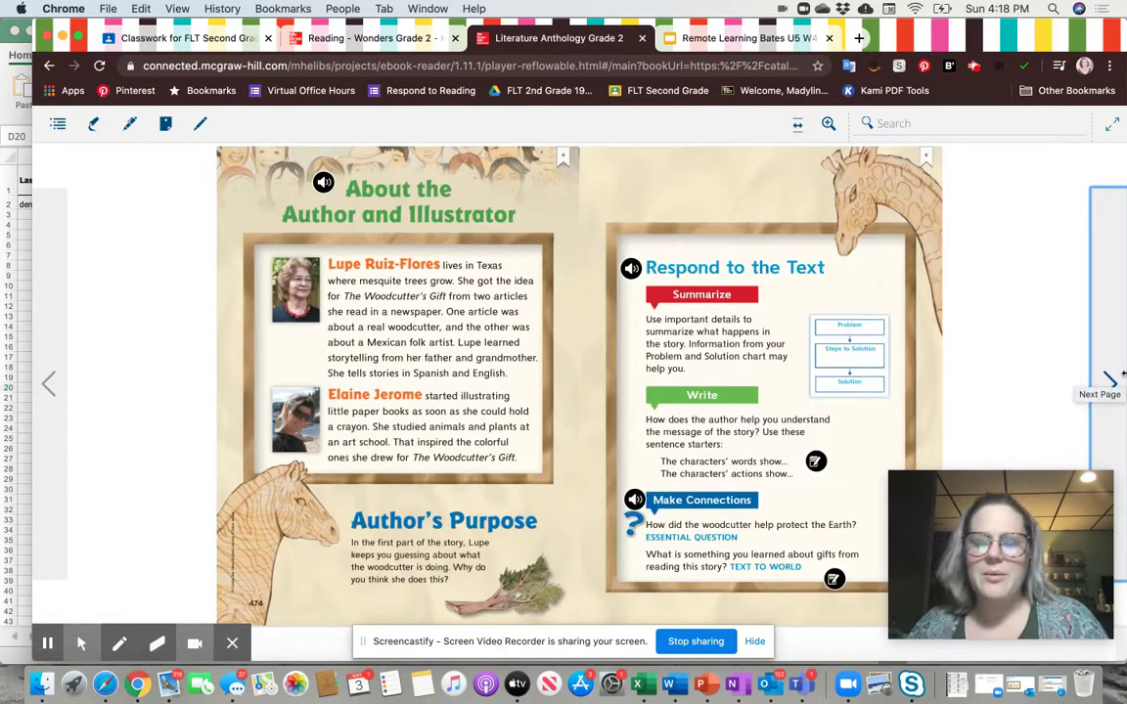
pyautogui.click(816, 461)
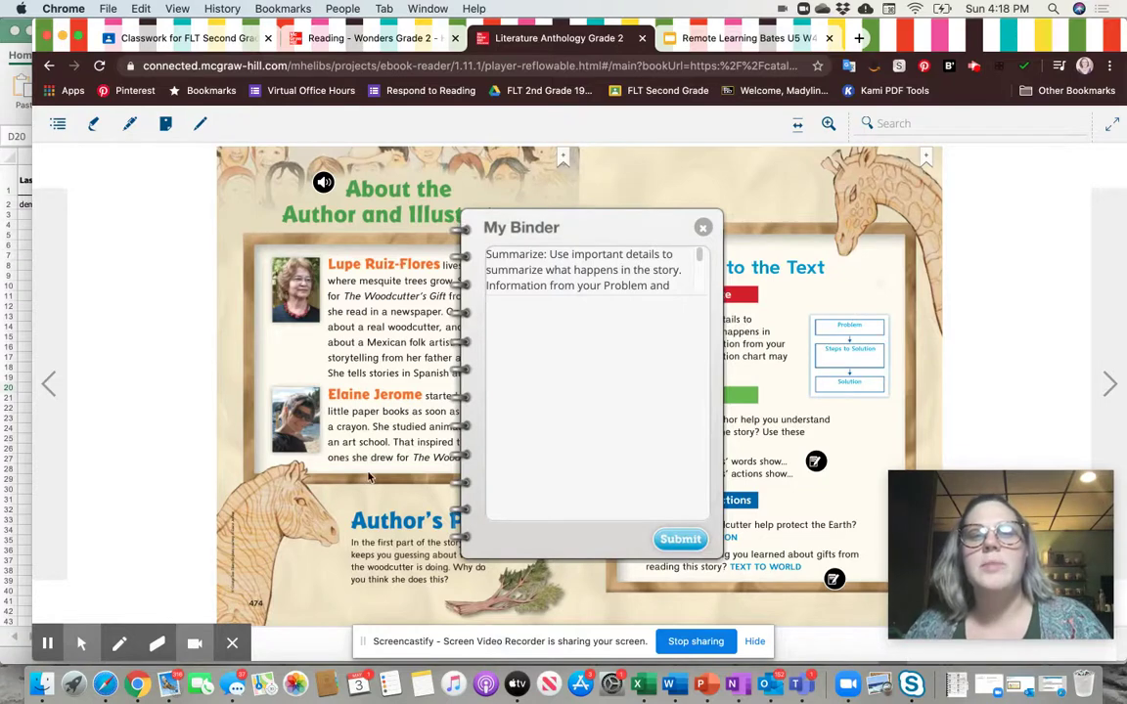
pyautogui.click(705, 228)
# - Return to the Wonders dashboard and browse This Week's Reads through to the last title
pyautogui.click(356, 43)
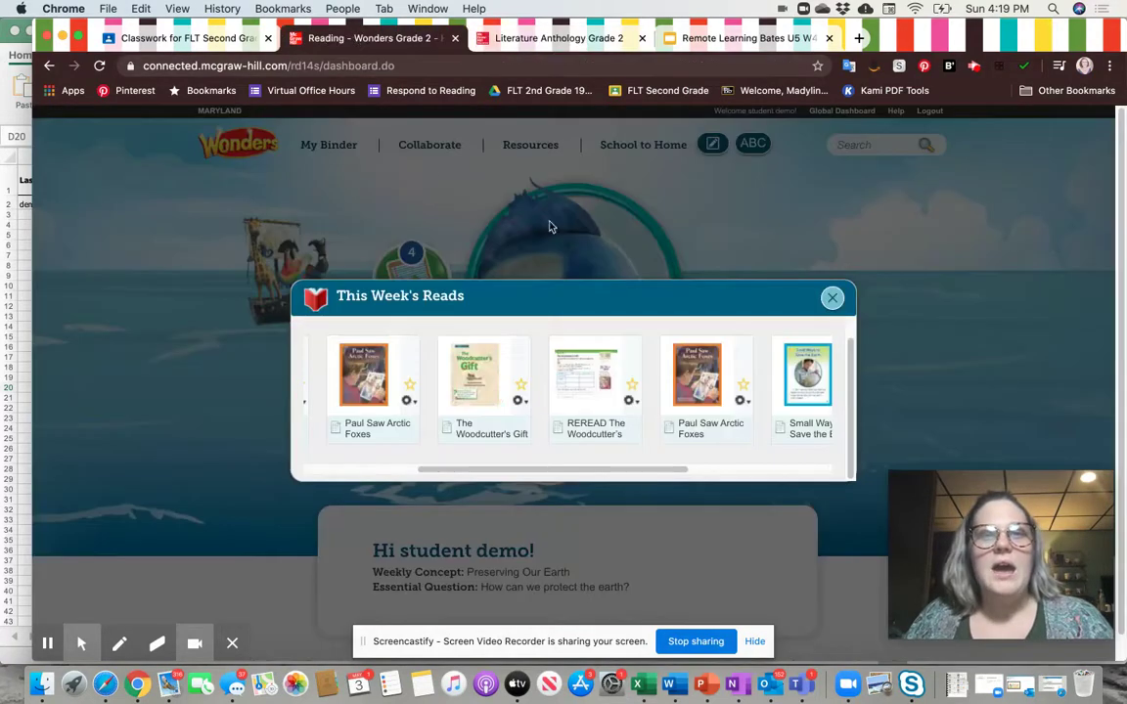
pyautogui.click(832, 297)
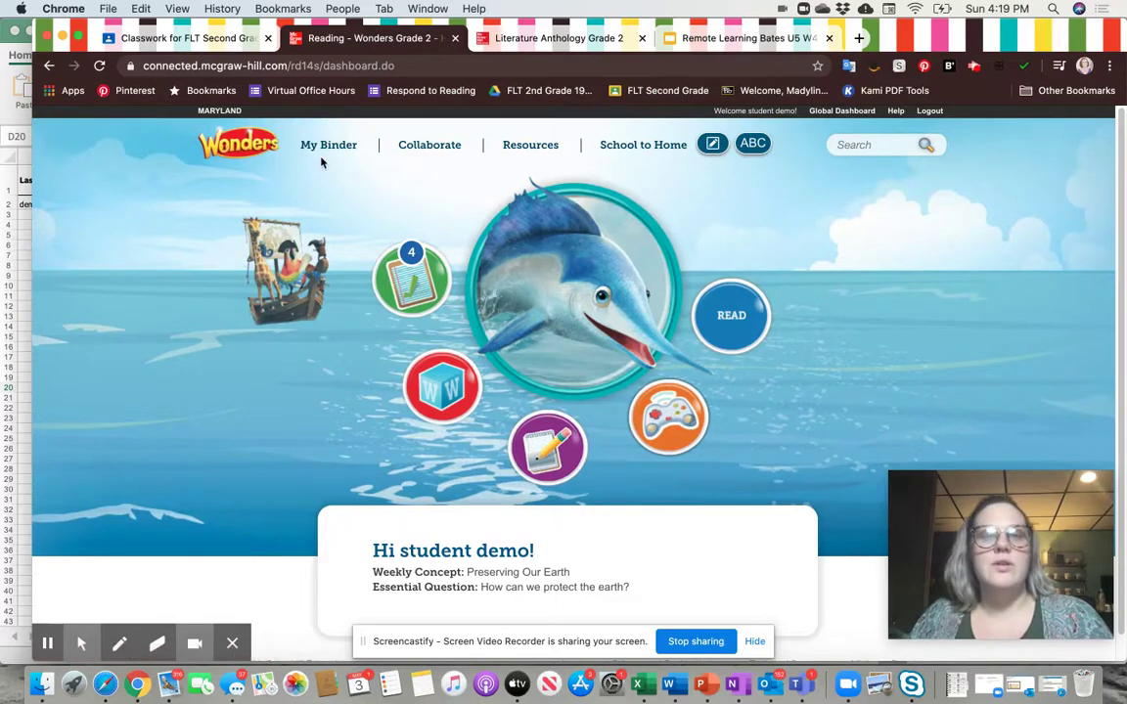
pyautogui.click(743, 314)
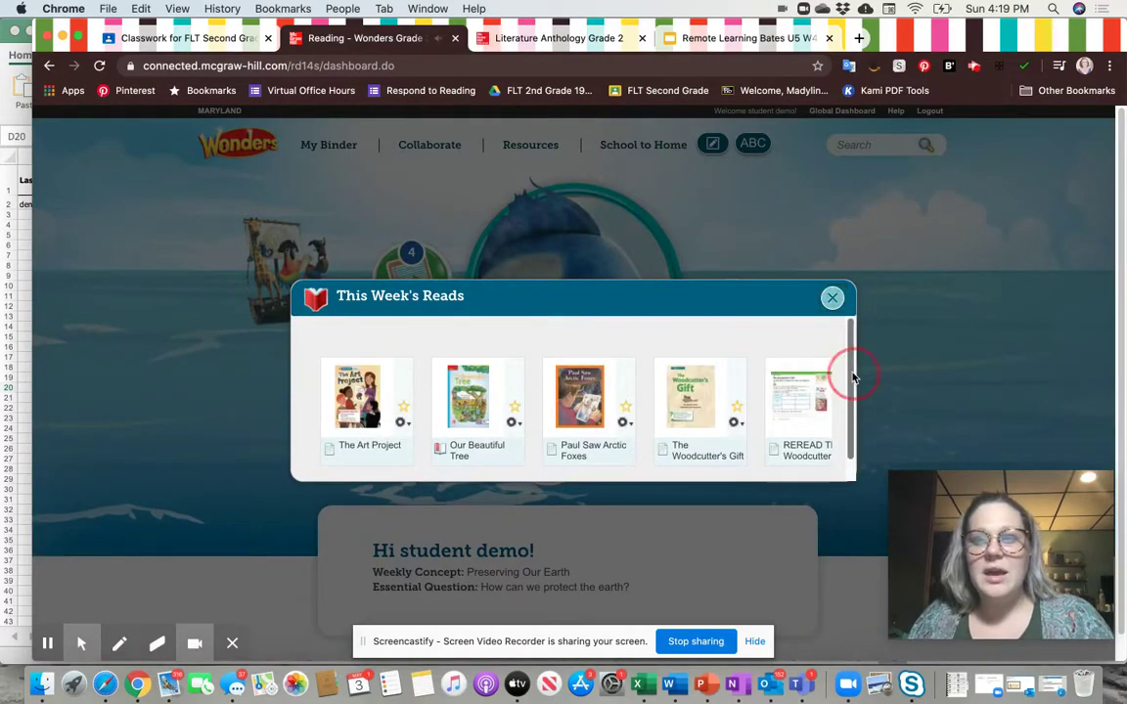
pyautogui.moveTo(855, 378); pyautogui.dragTo(855, 393)
pyautogui.moveTo(382, 467); pyautogui.dragTo(759, 447)
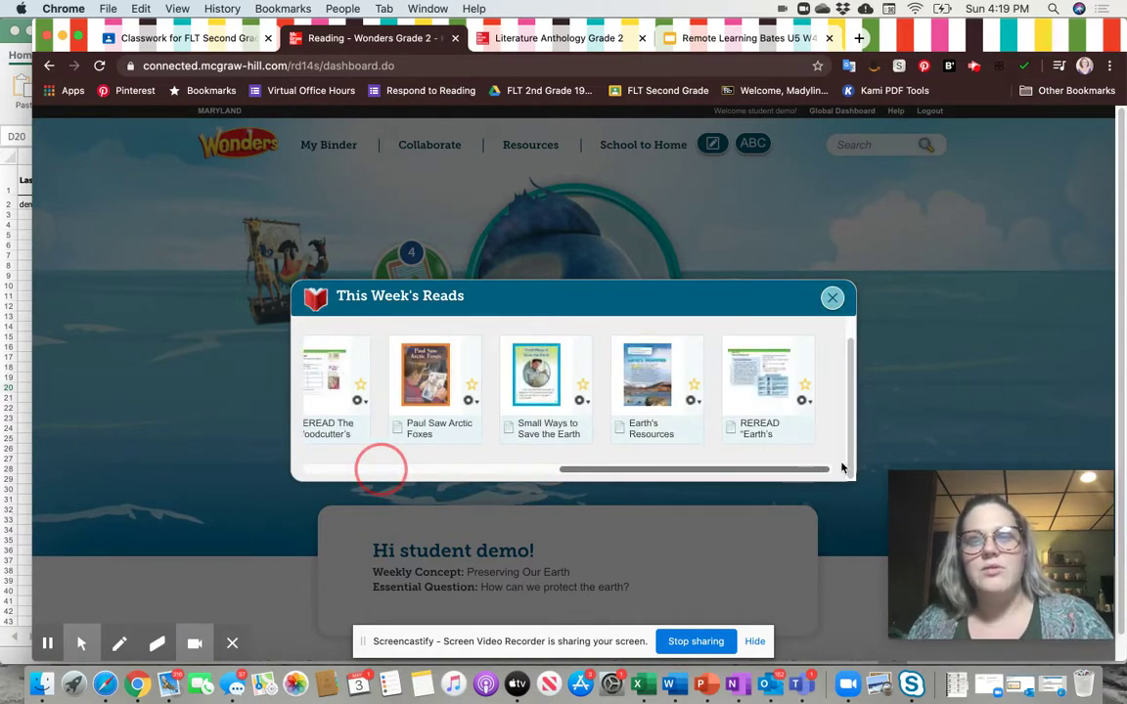
# - Close This Week's Reads and browse This Week's Games through to the phonics and retelling activities
pyautogui.moveTo(645, 476); pyautogui.dragTo(255, 461)
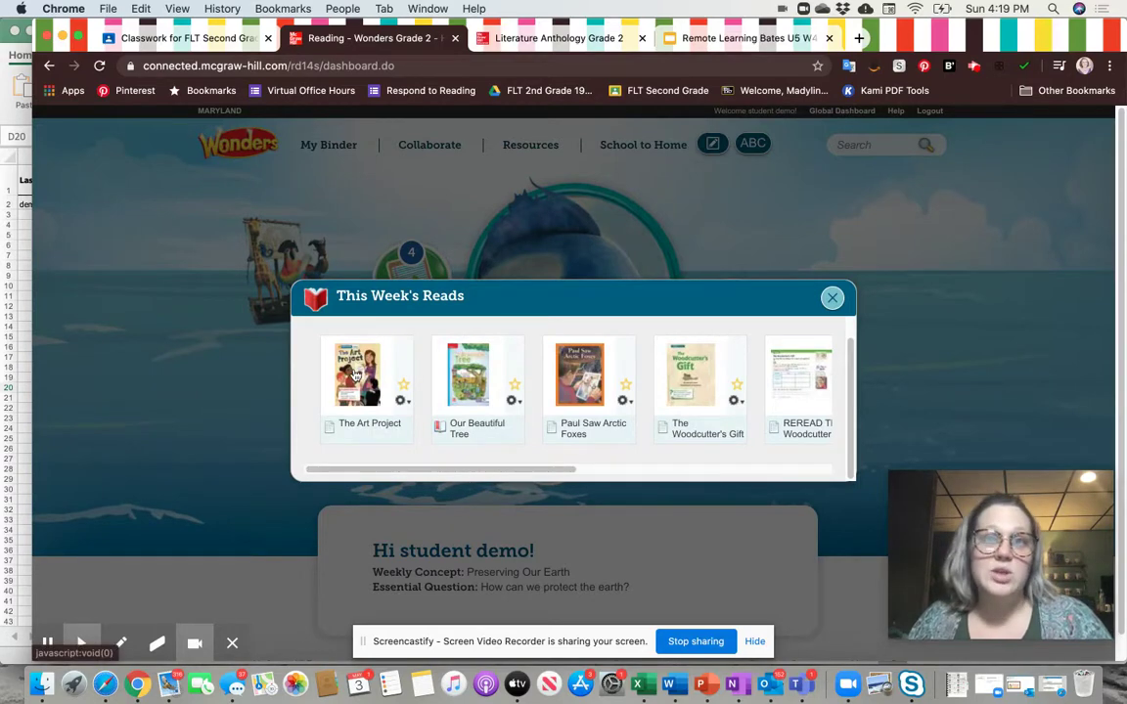
pyautogui.click(833, 300)
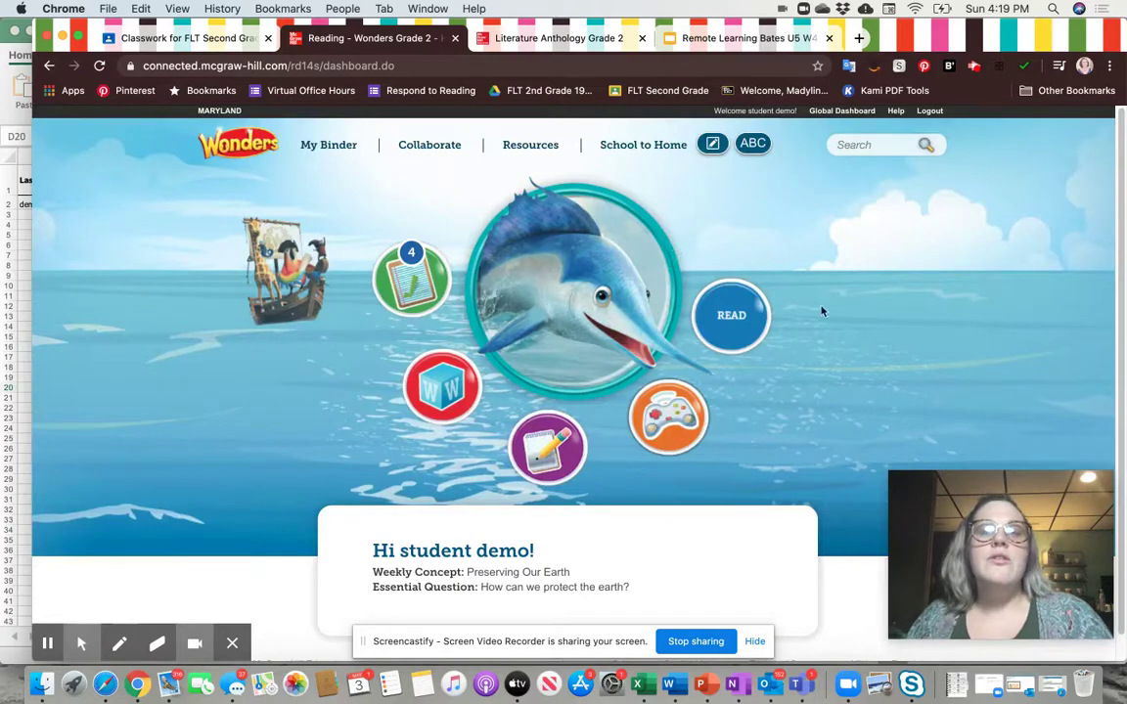
pyautogui.click(660, 436)
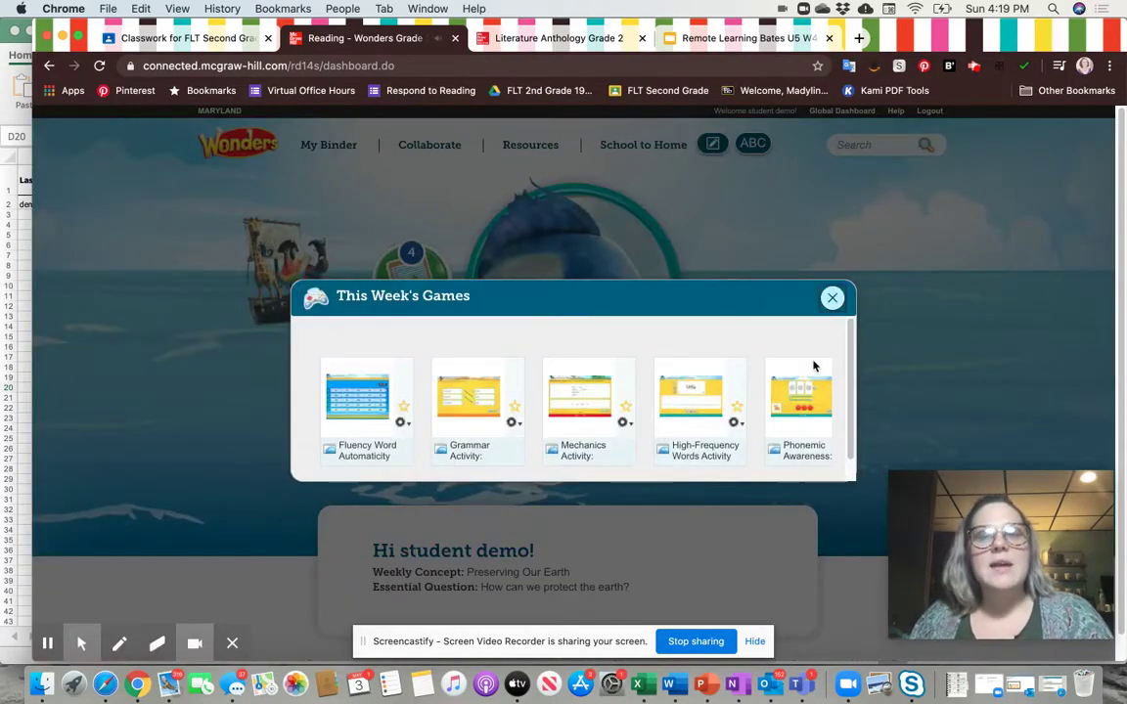
pyautogui.moveTo(846, 375); pyautogui.dragTo(847, 387)
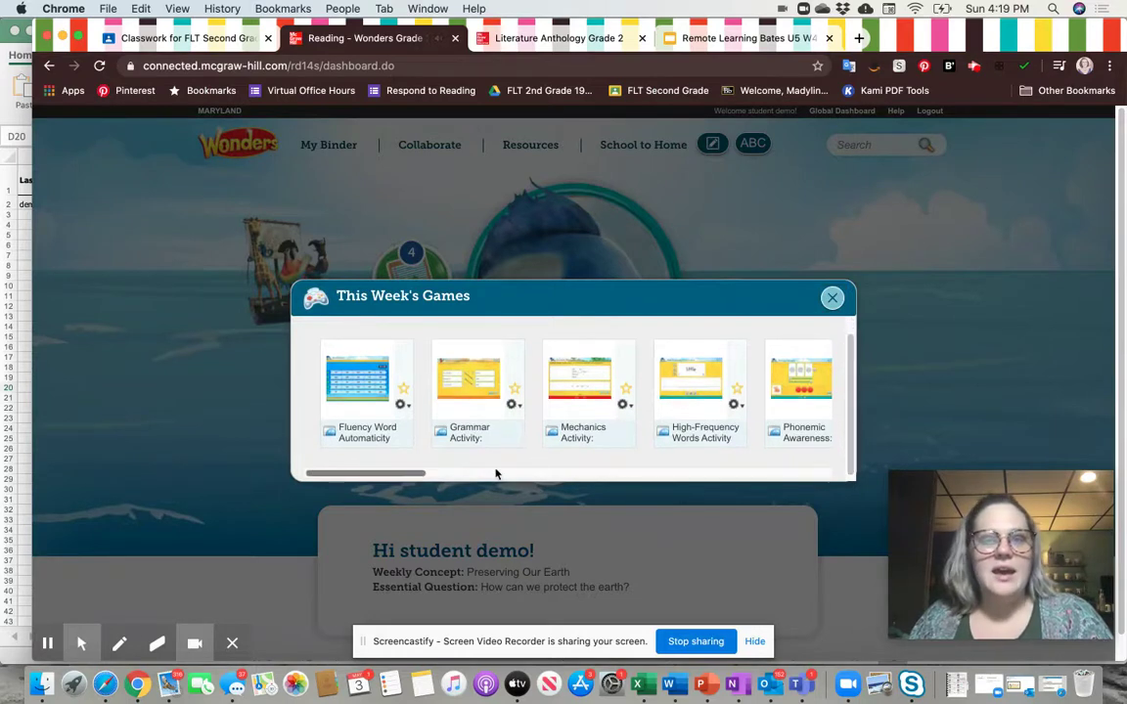
pyautogui.moveTo(342, 475); pyautogui.dragTo(428, 475)
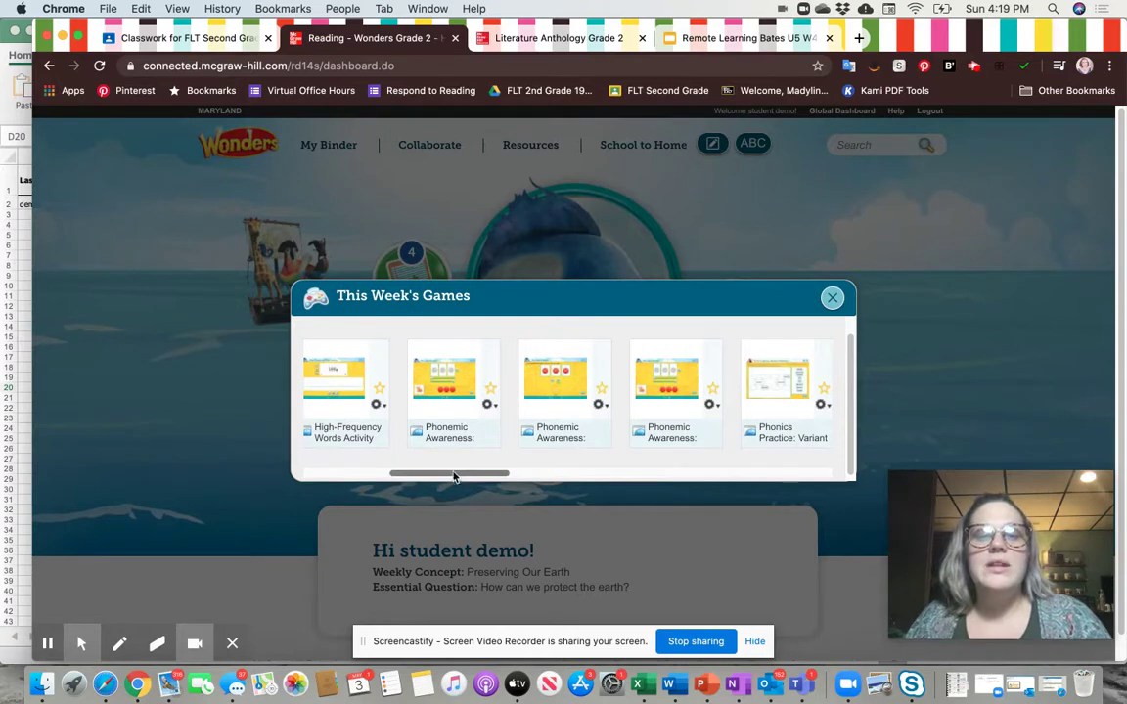
pyautogui.moveTo(453, 476); pyautogui.dragTo(533, 473)
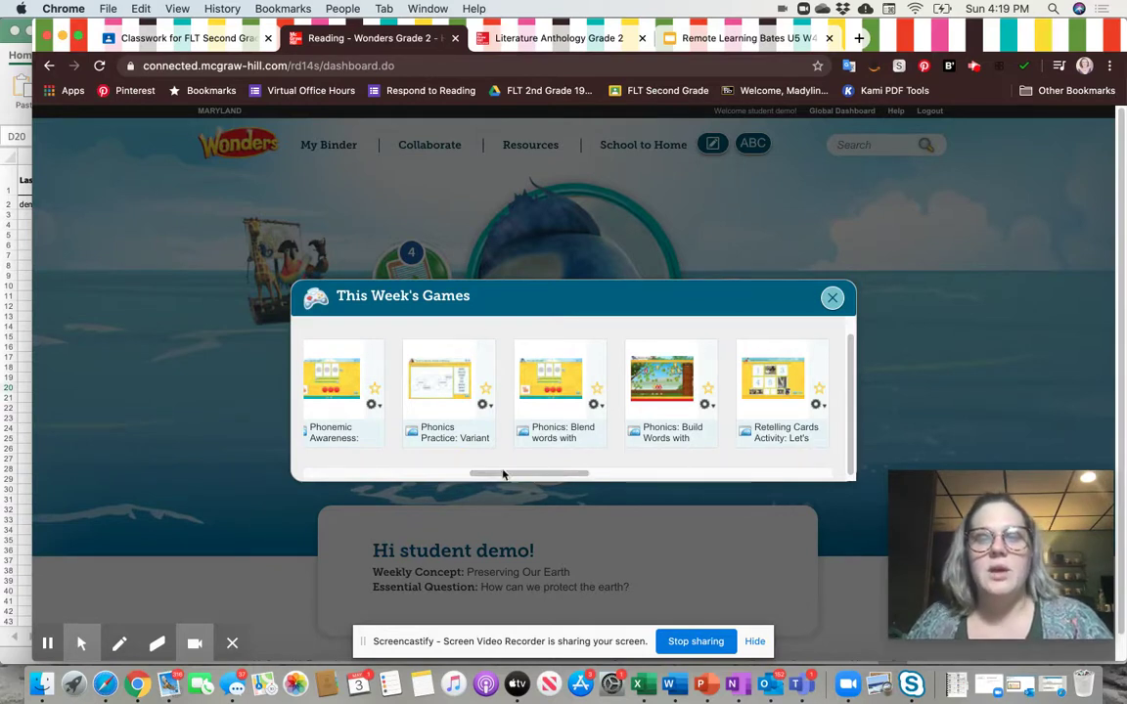
# - Open the Phonics: Build Words game, form and check the word "walk", and close the game window
pyautogui.click(663, 381)
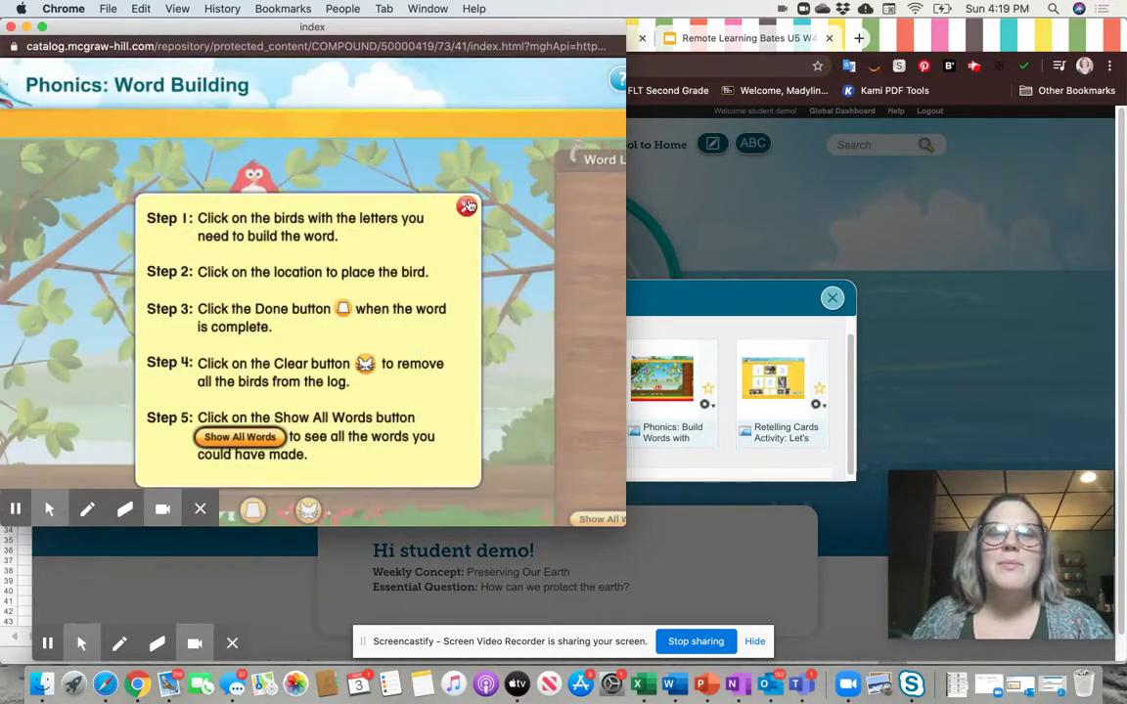
pyautogui.click(468, 206)
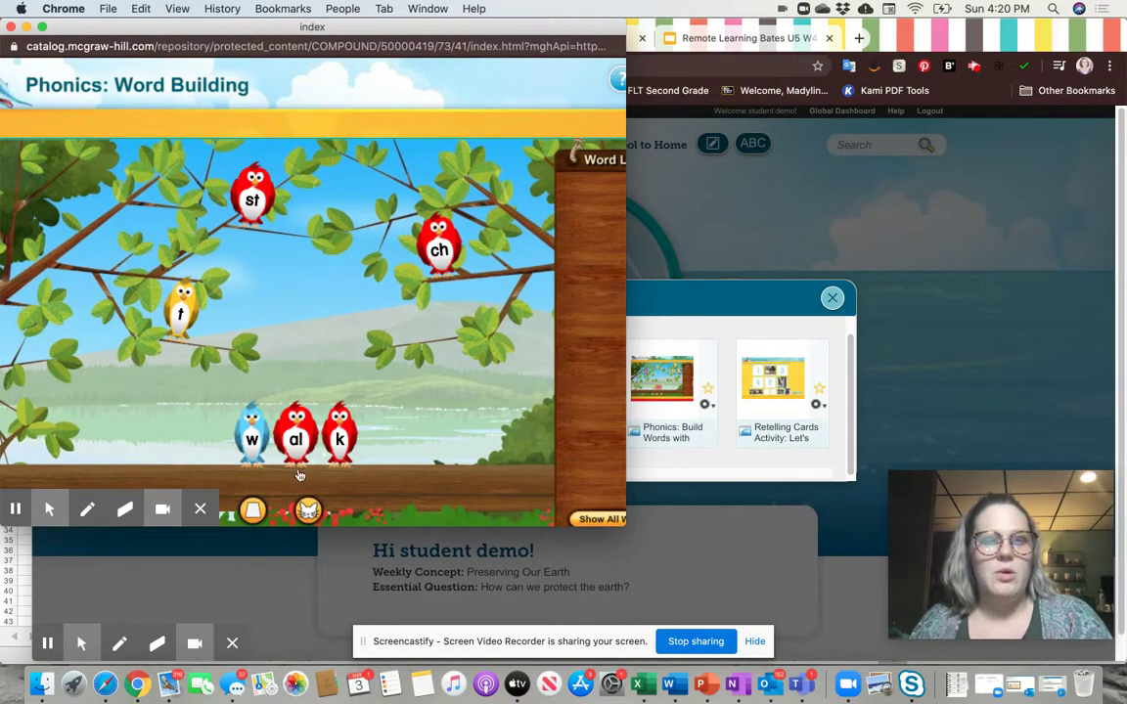
pyautogui.click(258, 505)
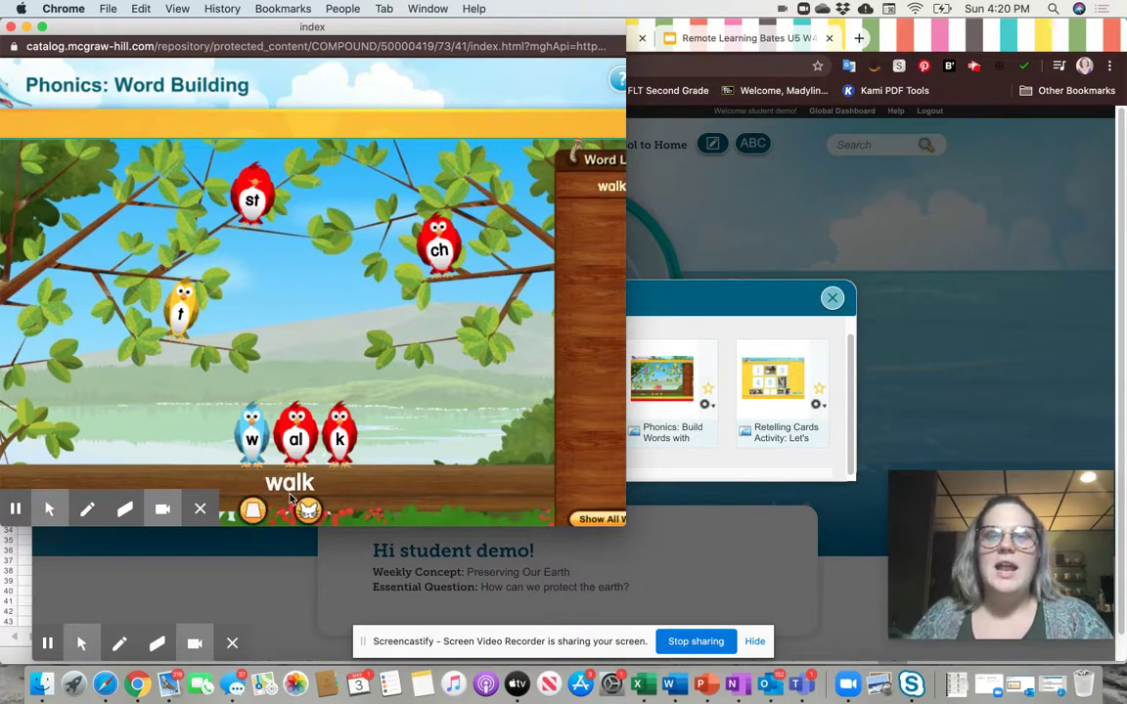
pyautogui.click(11, 27)
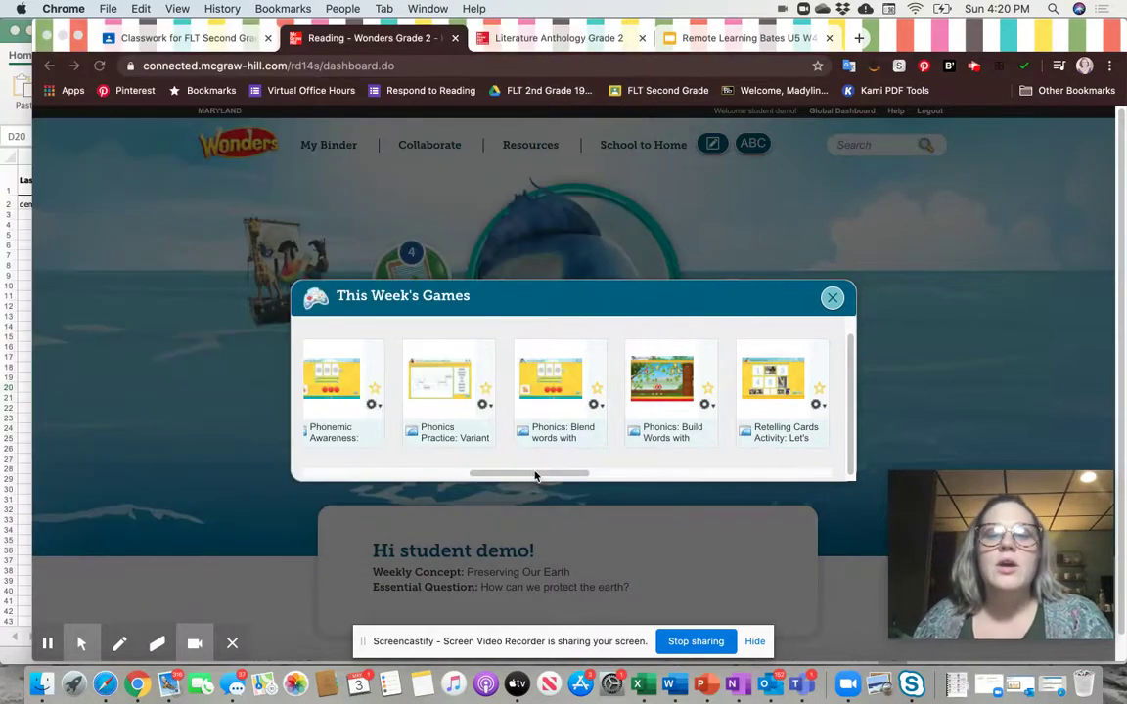
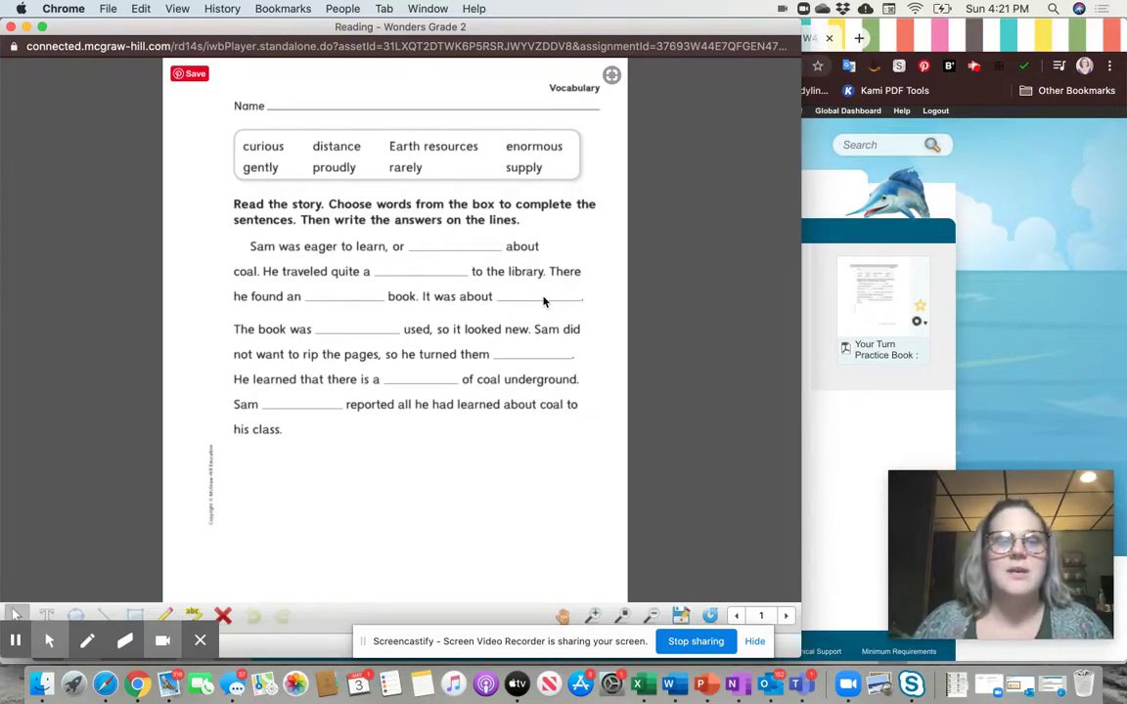
# - Choose the text tool for writing on the Vocabulary worksheet
pyautogui.click(49, 614)
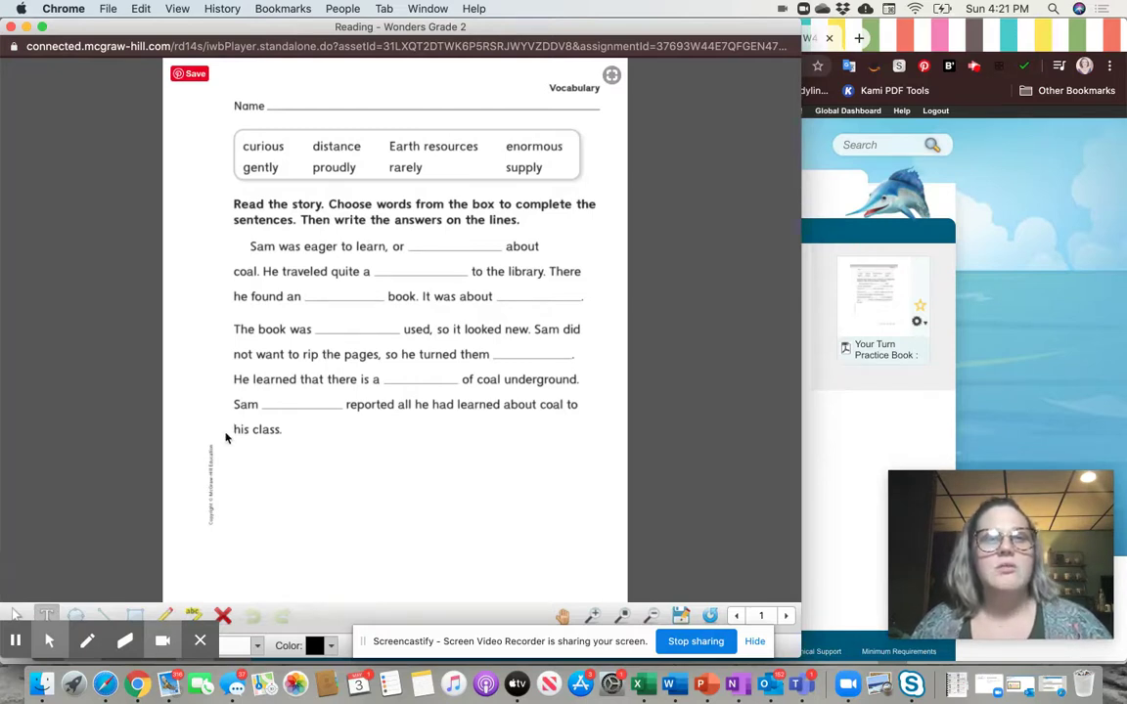
pyautogui.click(411, 245)
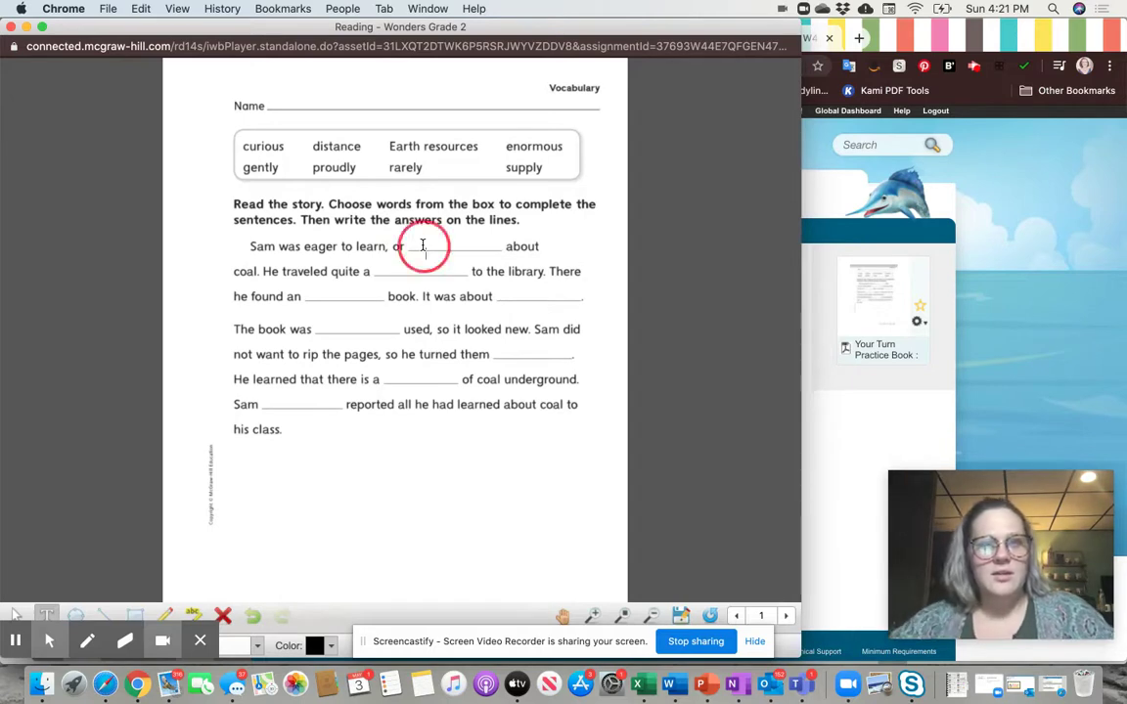
pyautogui.write('cur')
pyautogui.press('BackSpace')
pyautogui.press('BackSpace')
pyautogui.press('BackSpace')
pyautogui.click(434, 245)
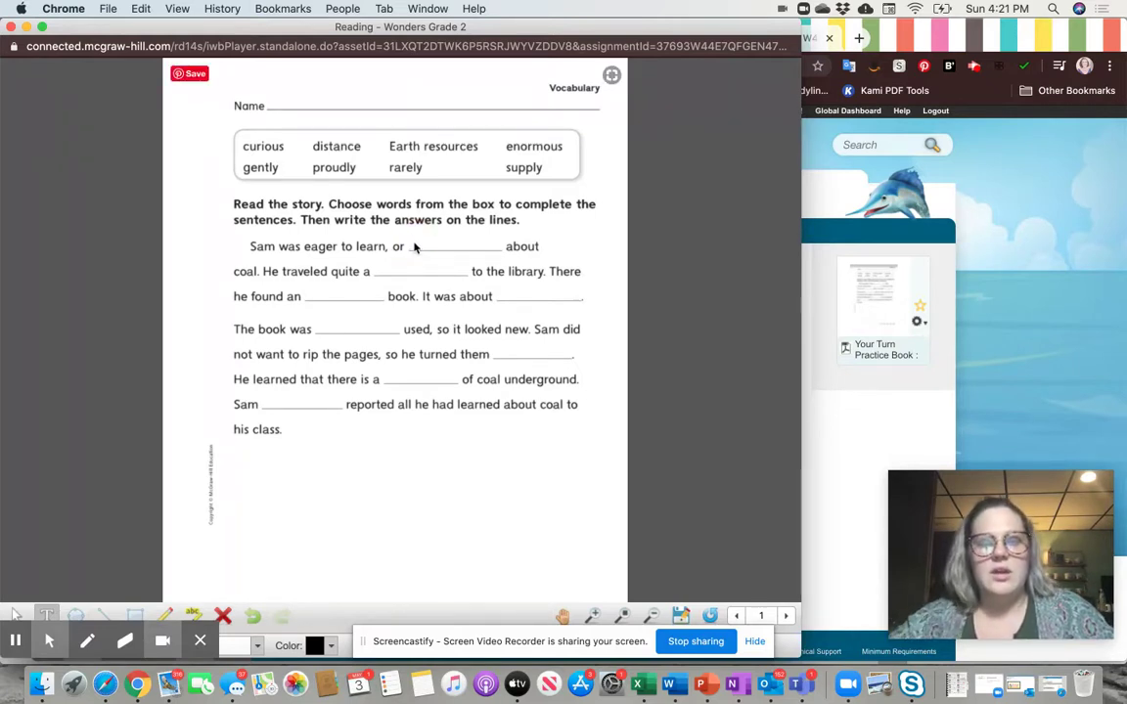
# - Fill the first blank of the Vocabulary worksheet with "curious" and save the worksheet
pyautogui.click(419, 245)
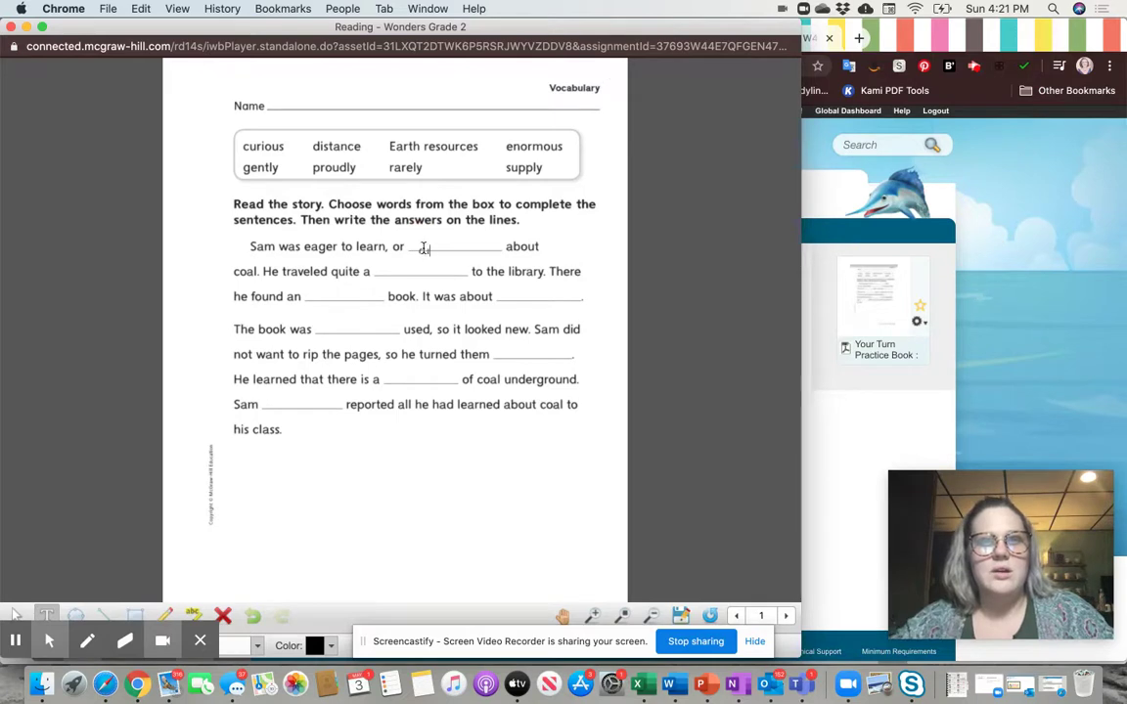
pyautogui.write('curio')
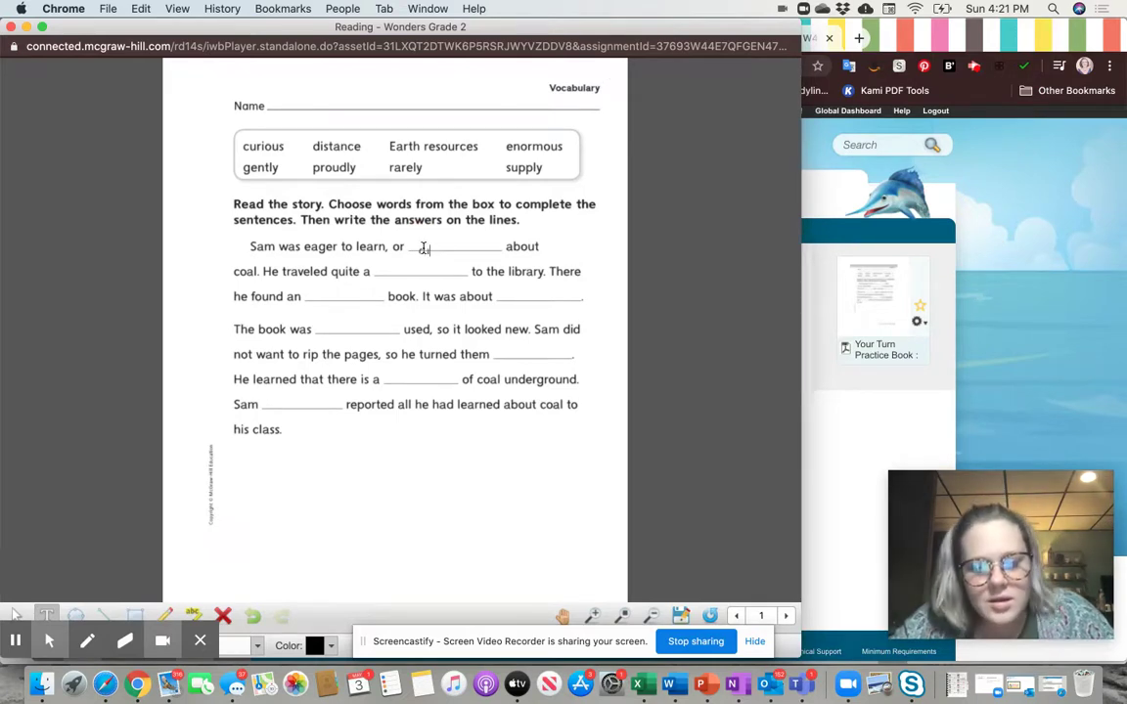
pyautogui.write('us')
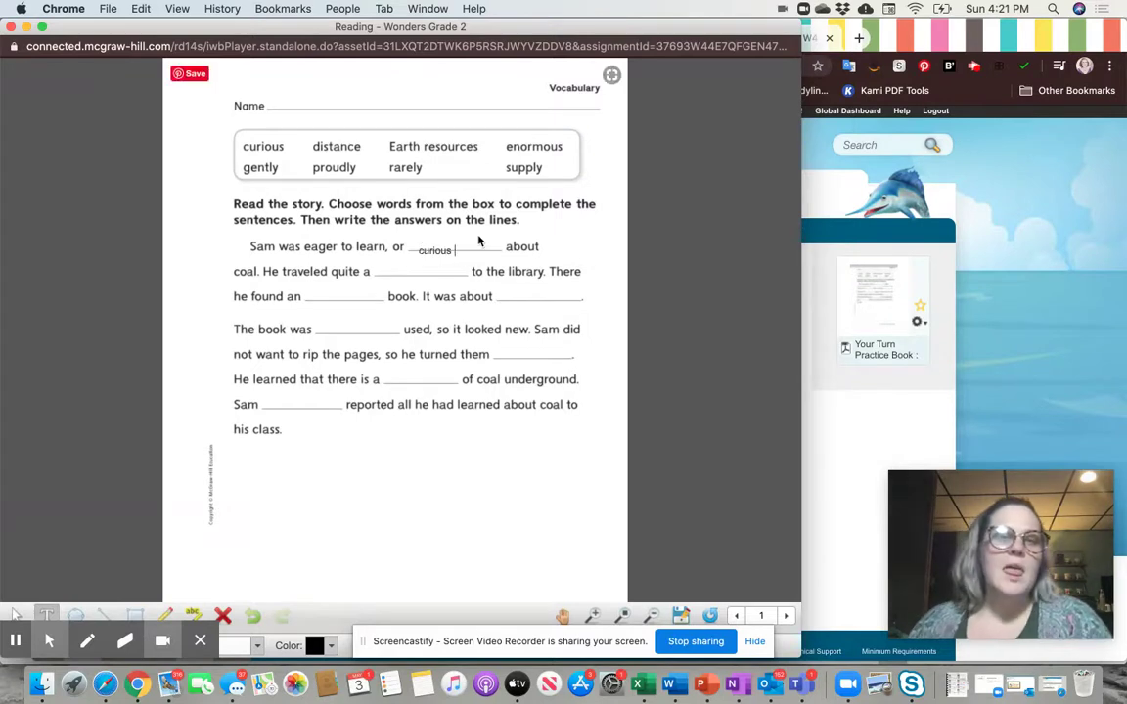
pyautogui.click(677, 619)
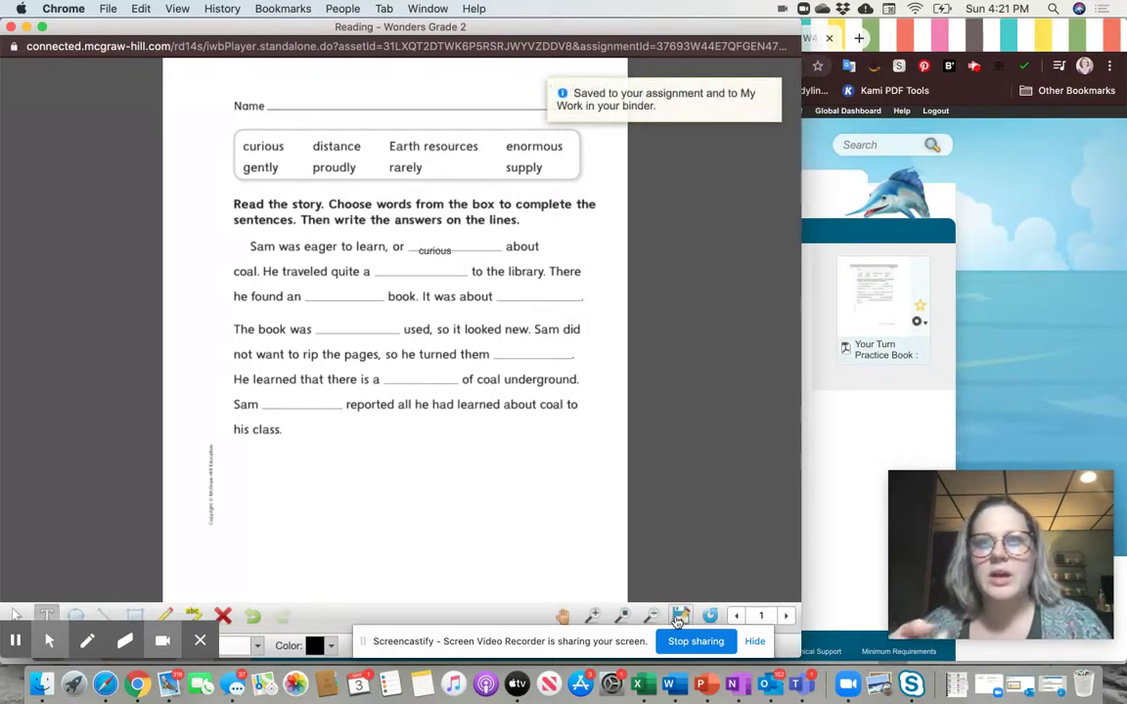
# - Return to the Demo Student YT assignment in My Binder and submit it with the teacher note "Completed in workbook"
pyautogui.click(818, 314)
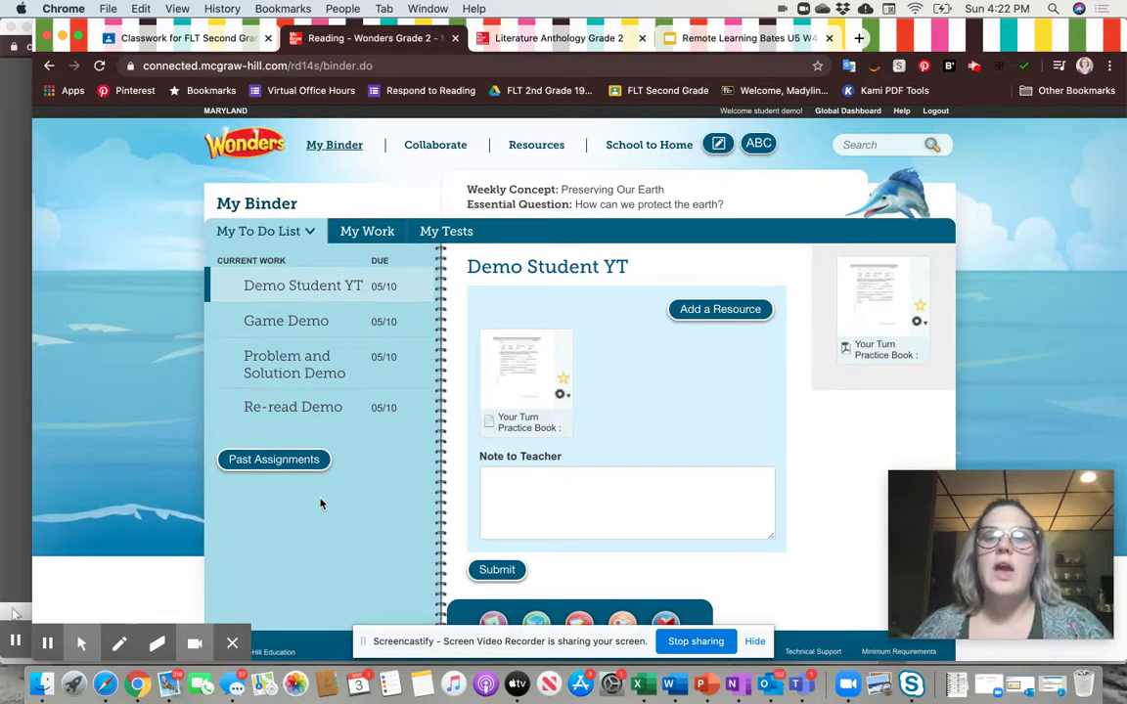
pyautogui.click(522, 508)
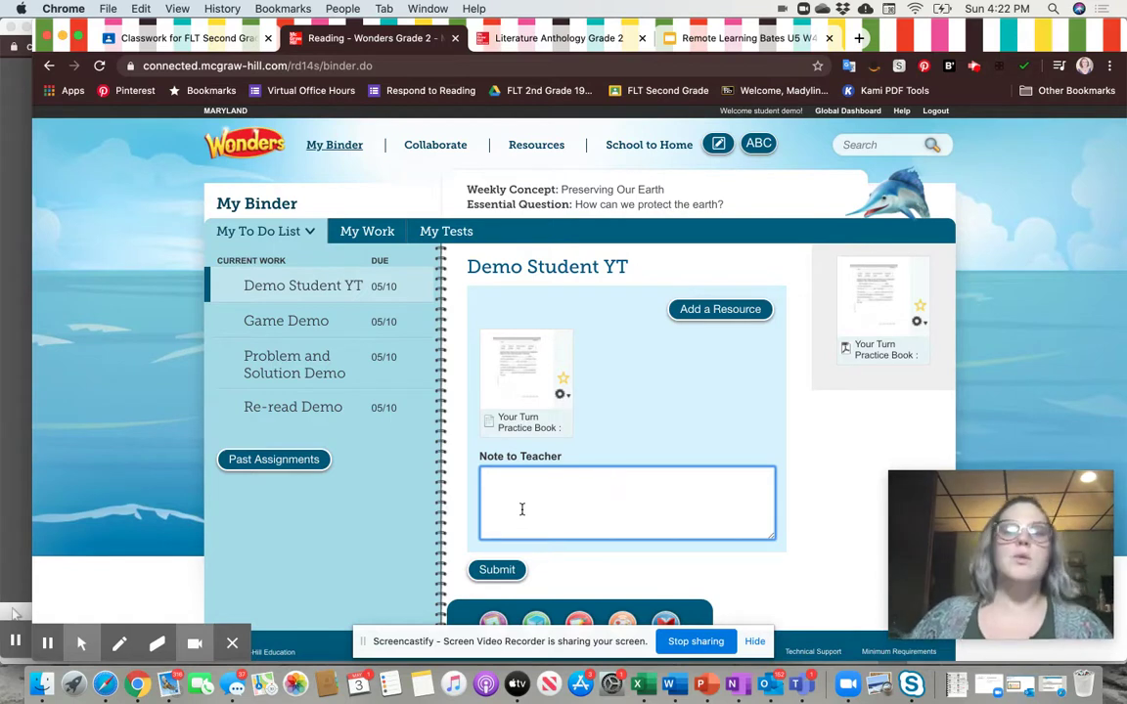
pyautogui.write('Comp')
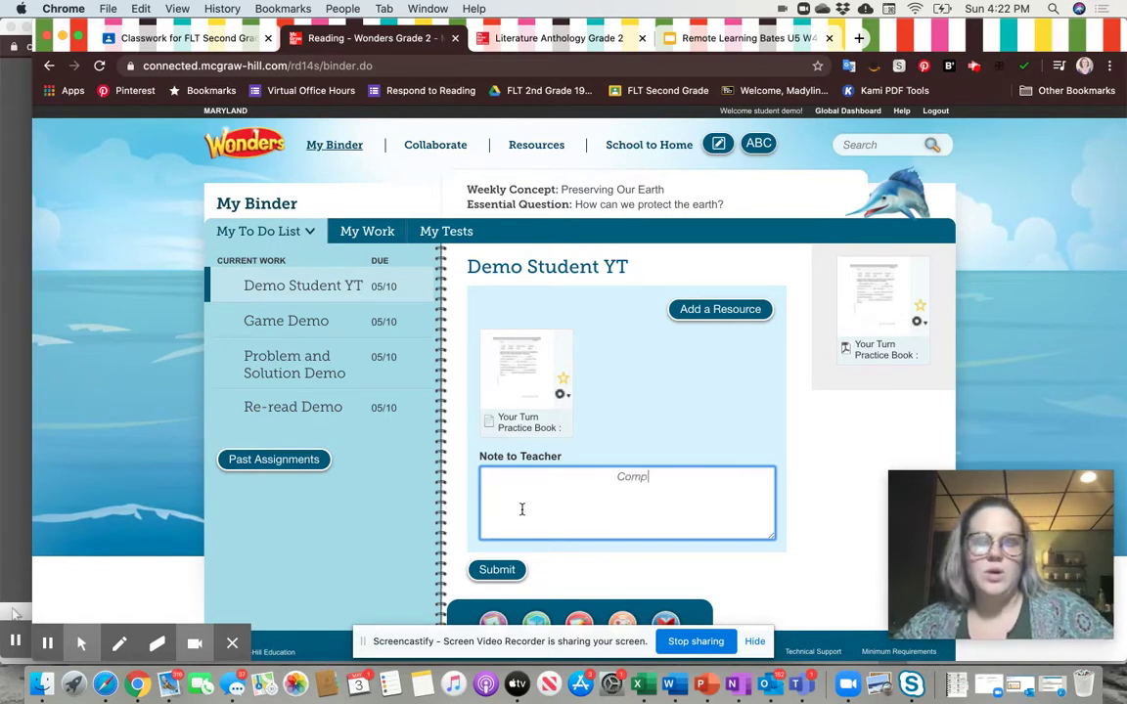
pyautogui.write('leted in work')
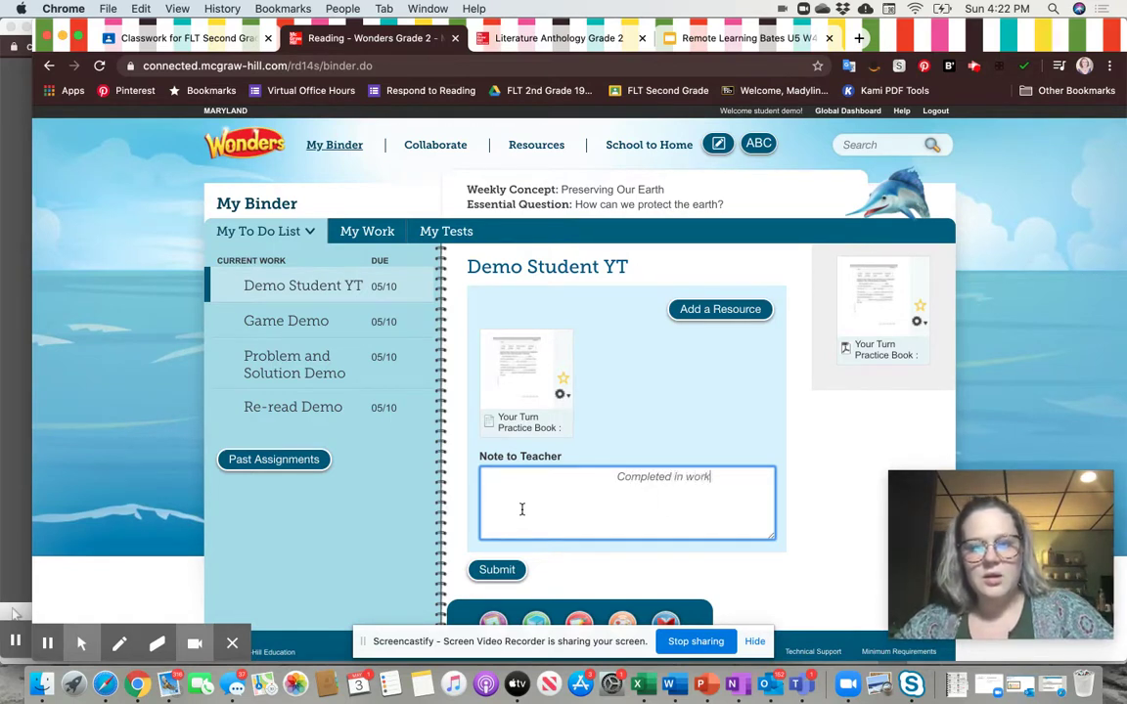
pyautogui.write('book')
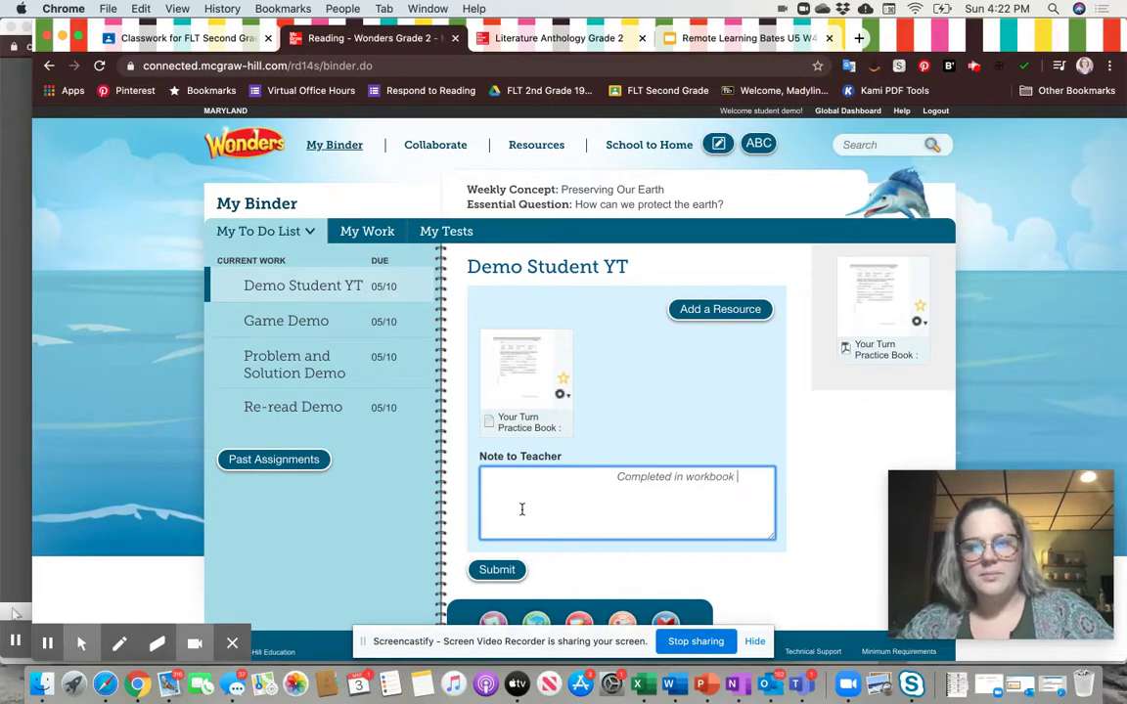
pyautogui.click(504, 575)
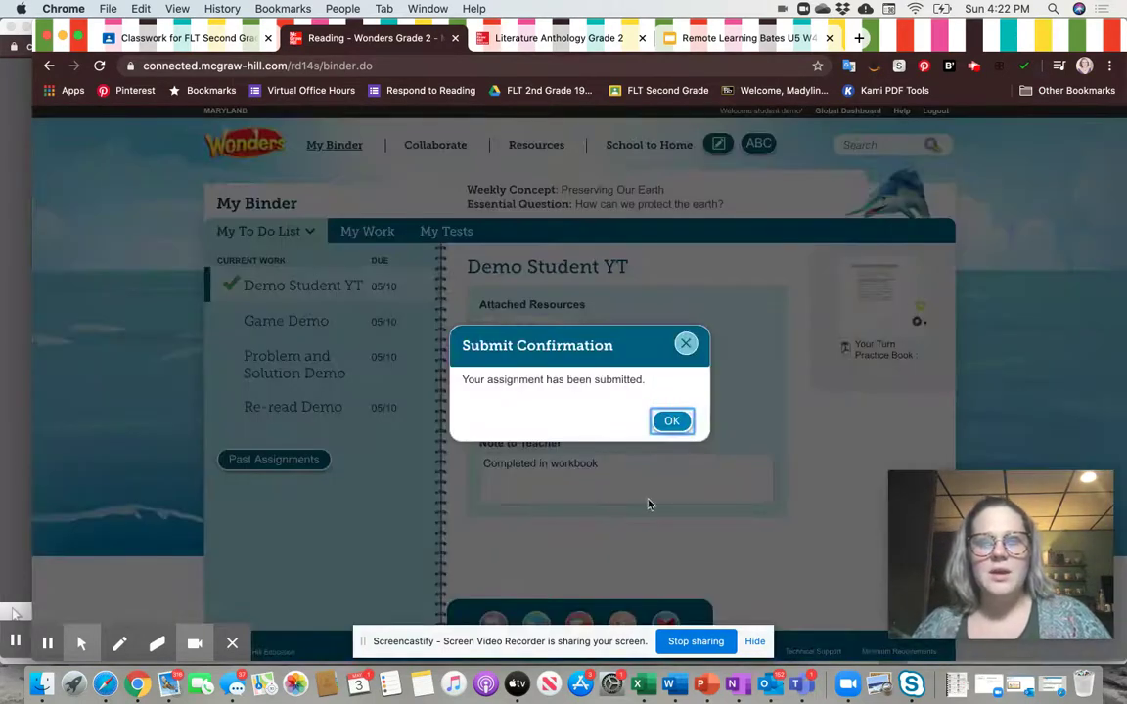
pyautogui.click(670, 421)
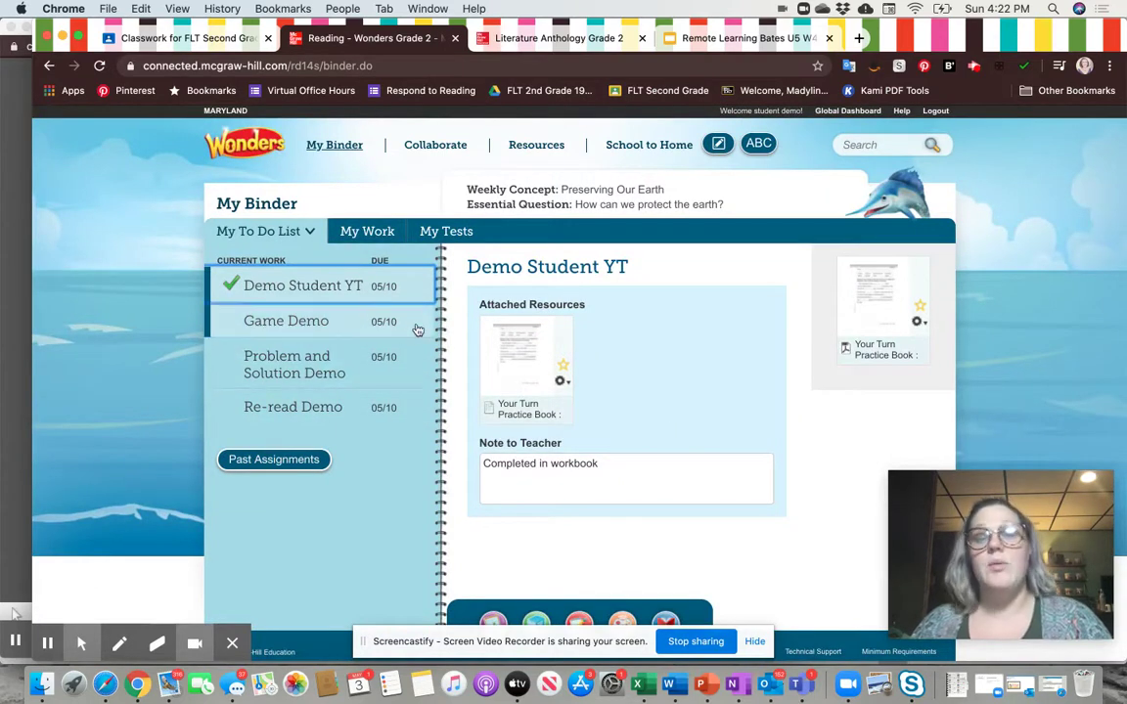
# - Open the Game Demo assignment and submit it with the teacher note "I really liked thIs!"
pyautogui.click(358, 336)
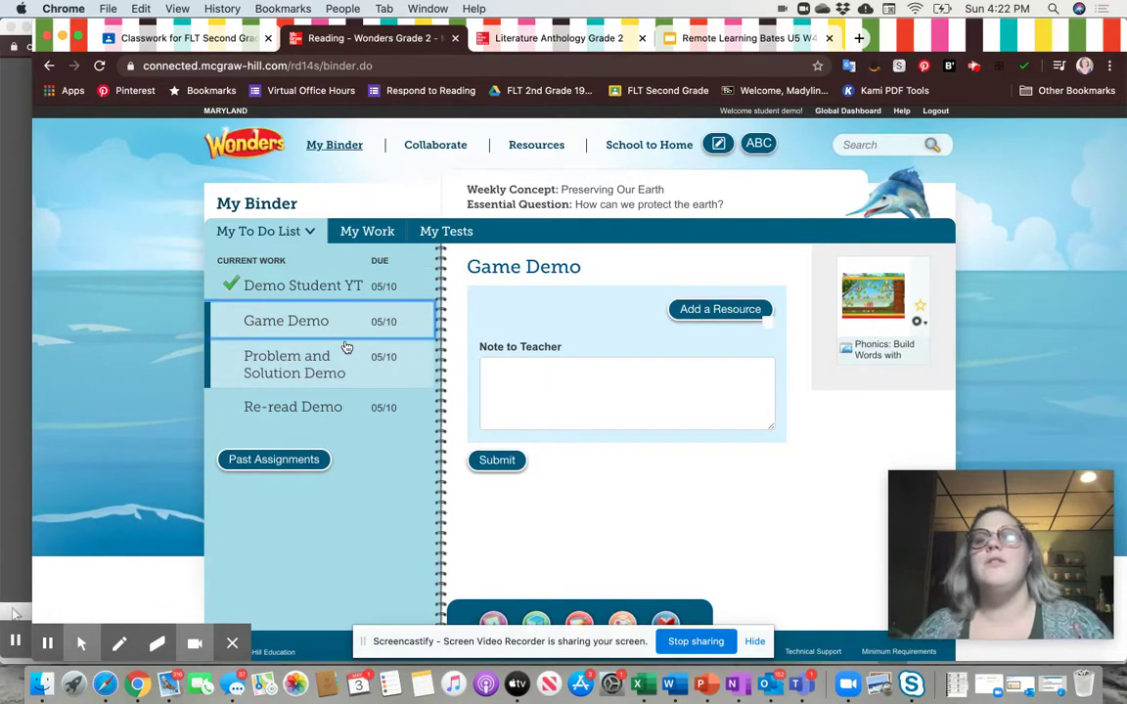
pyautogui.click(565, 403)
pyautogui.write('I really ')
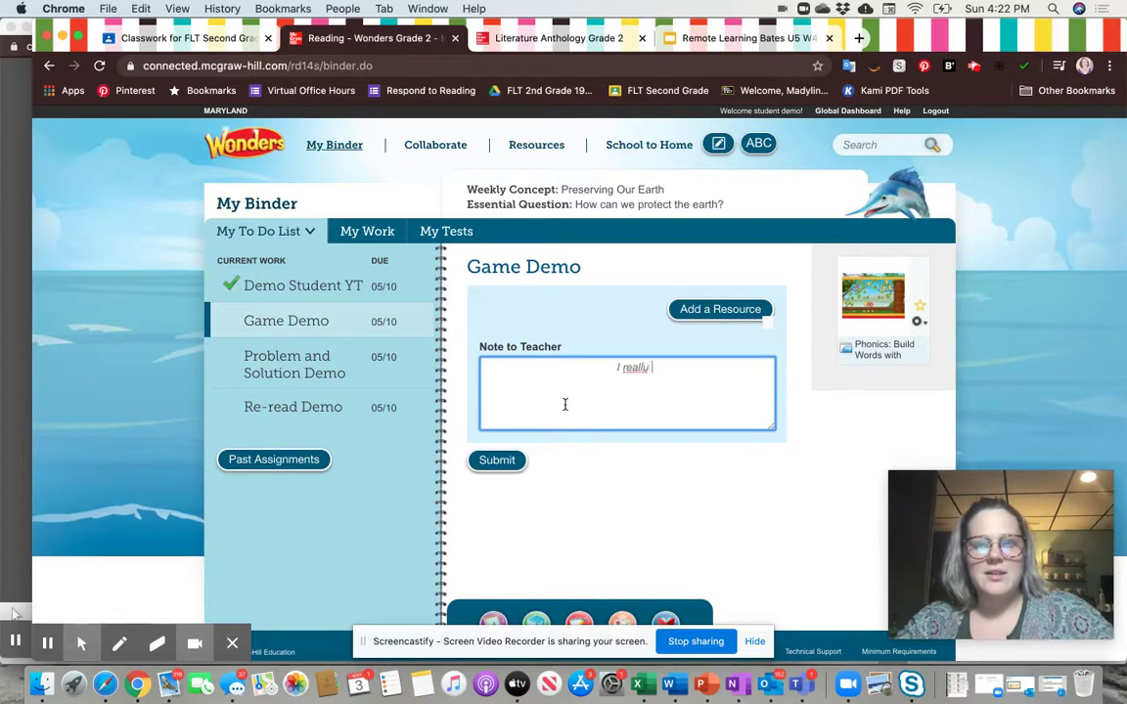
pyautogui.write('liked')
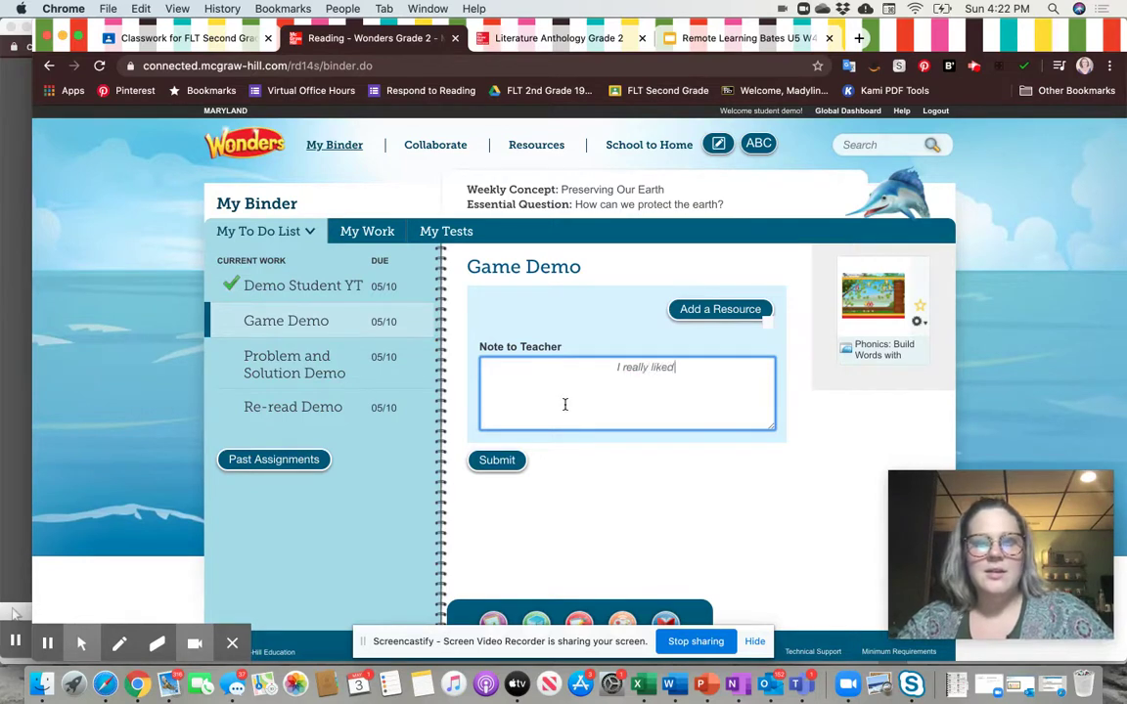
pyautogui.write(' this!')
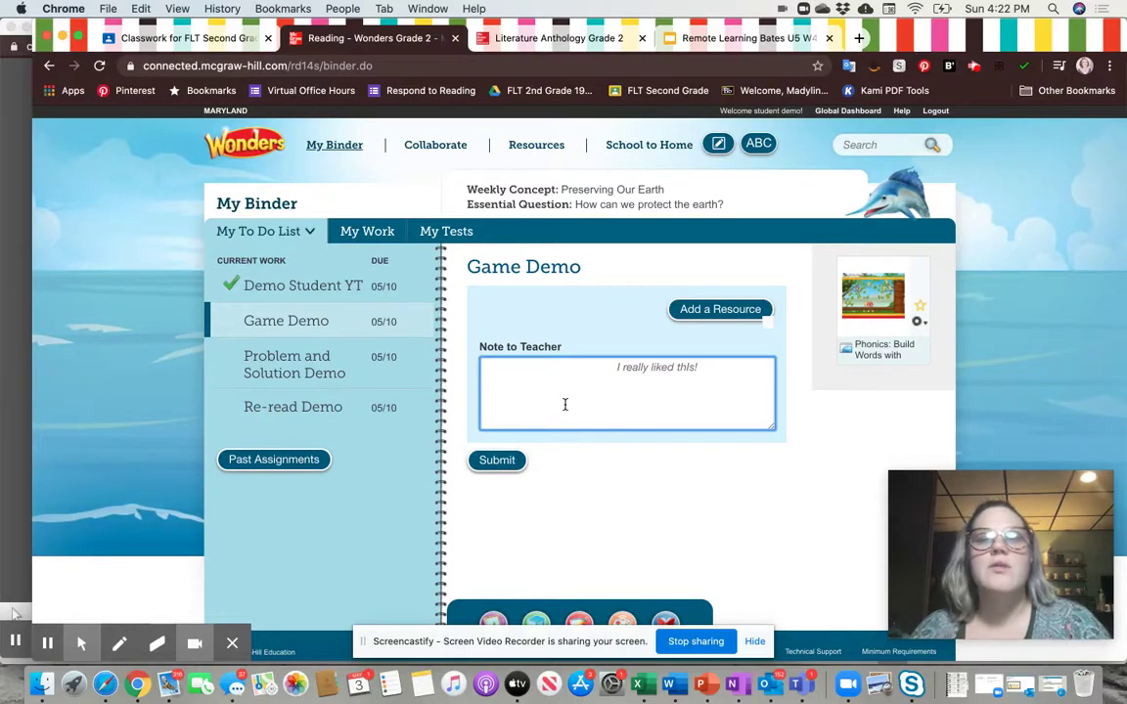
pyautogui.click(496, 462)
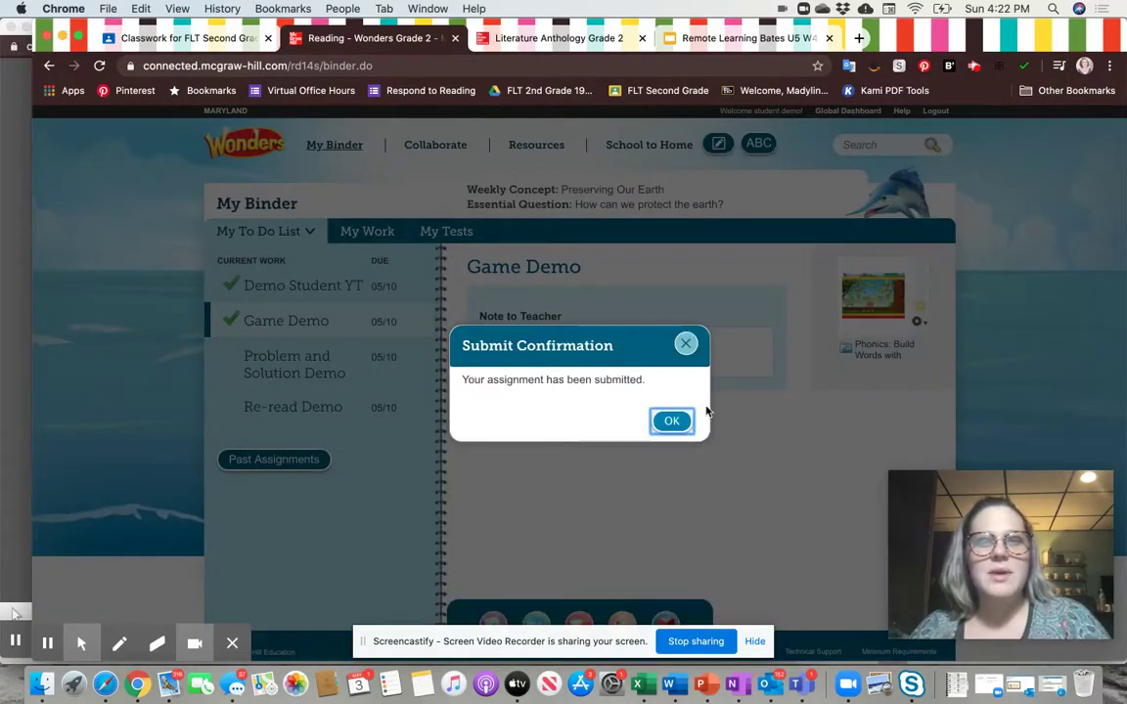
pyautogui.click(671, 421)
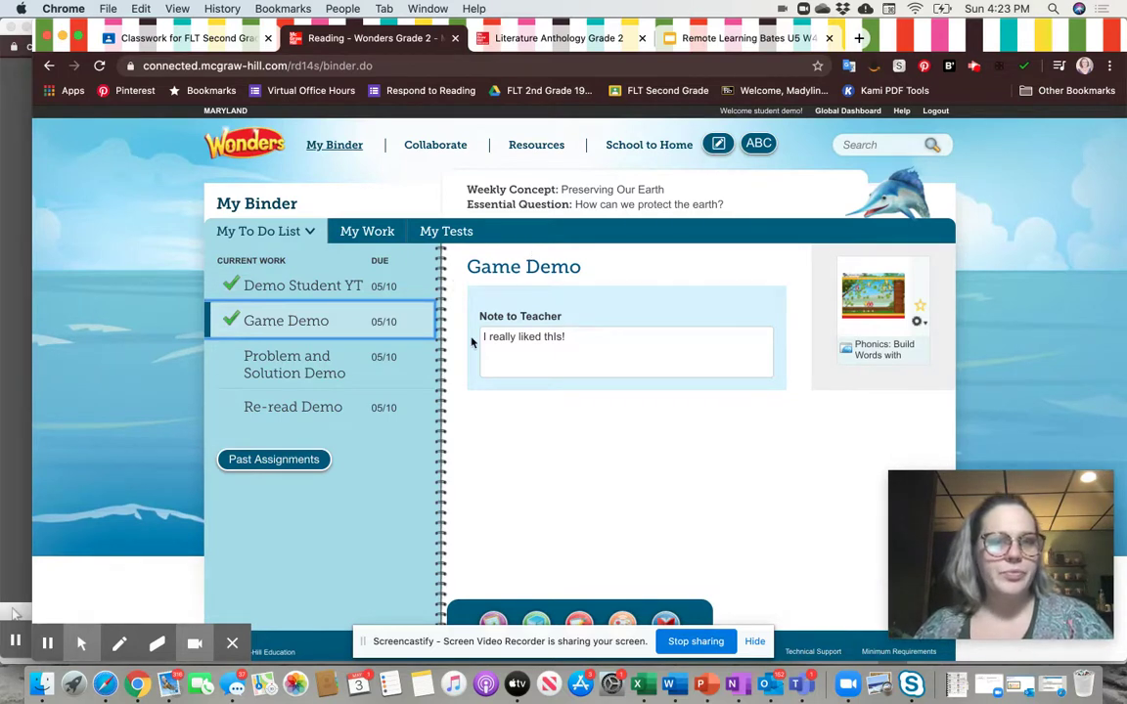
# - Open the Comprehension Skill resource in the Problem and Solution Demo assignment and view its last page
pyautogui.click(327, 383)
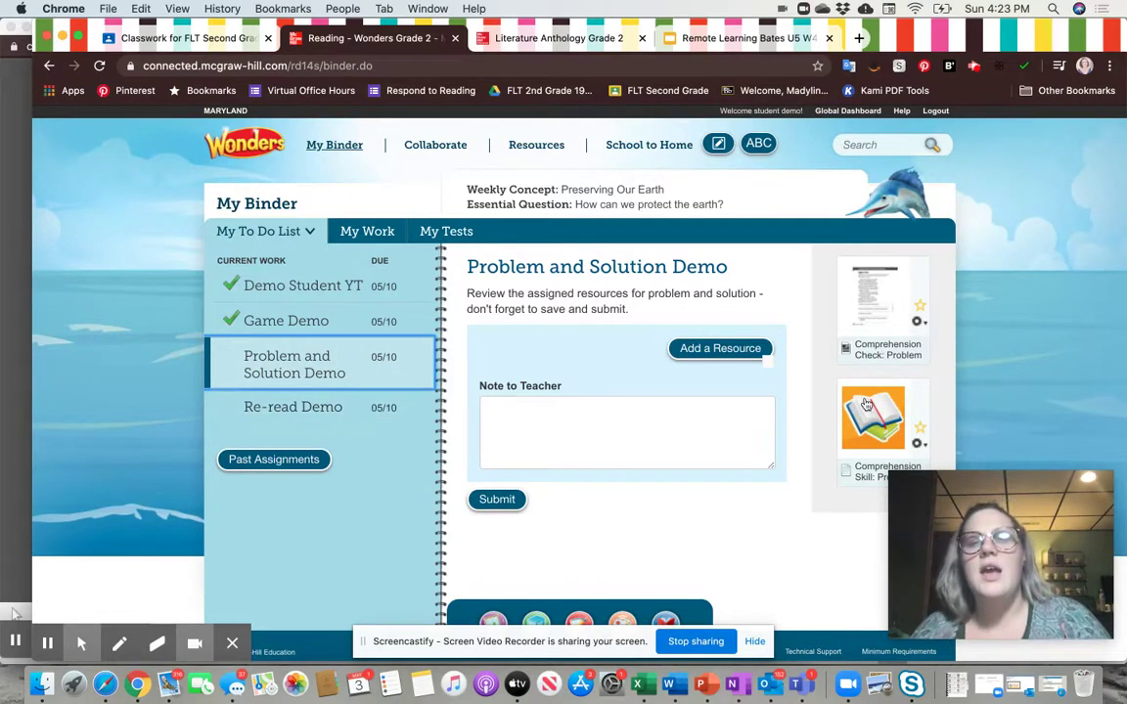
pyautogui.click(853, 468)
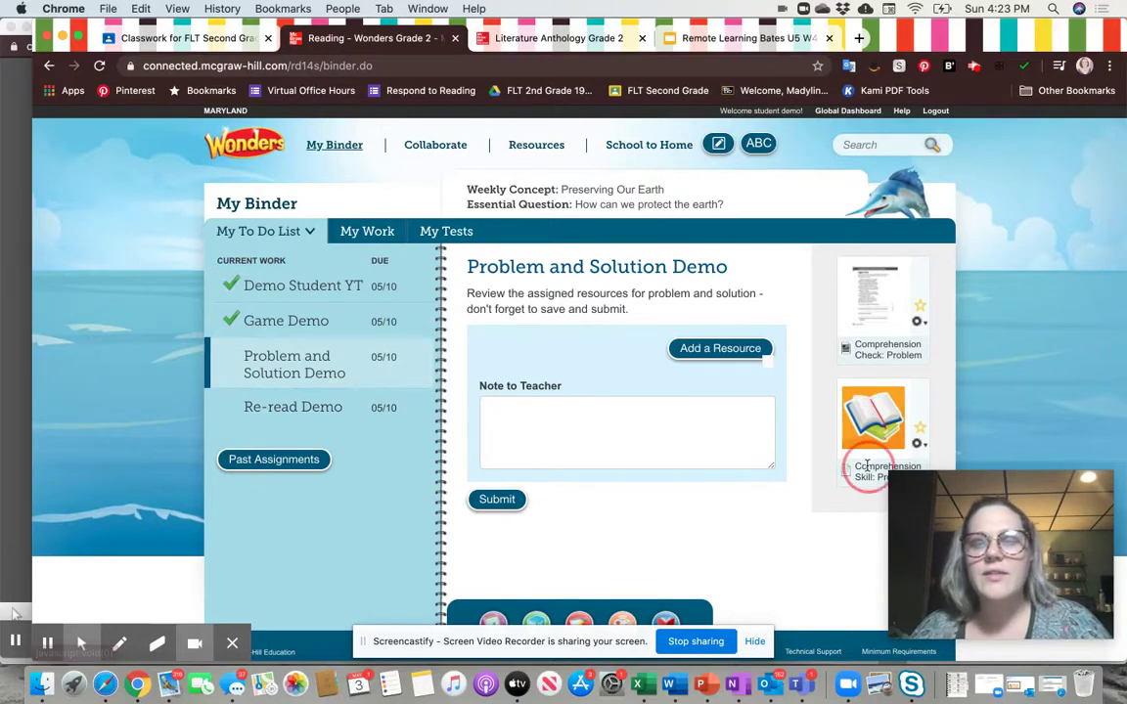
pyautogui.click(860, 419)
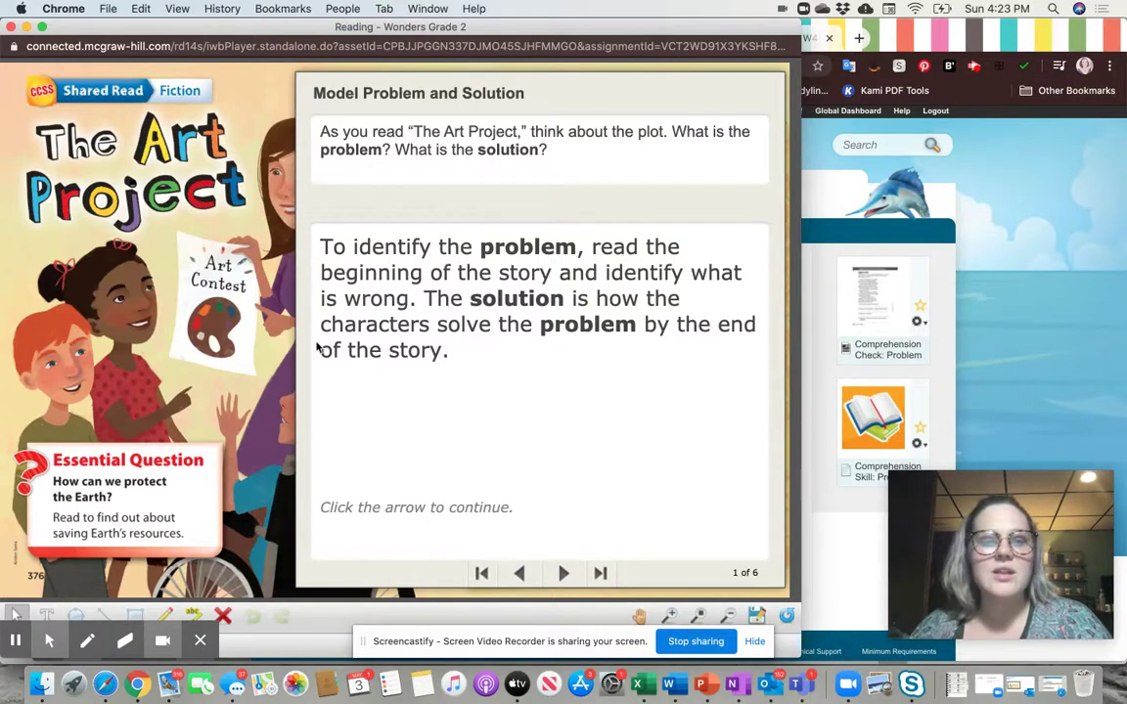
pyautogui.click(601, 574)
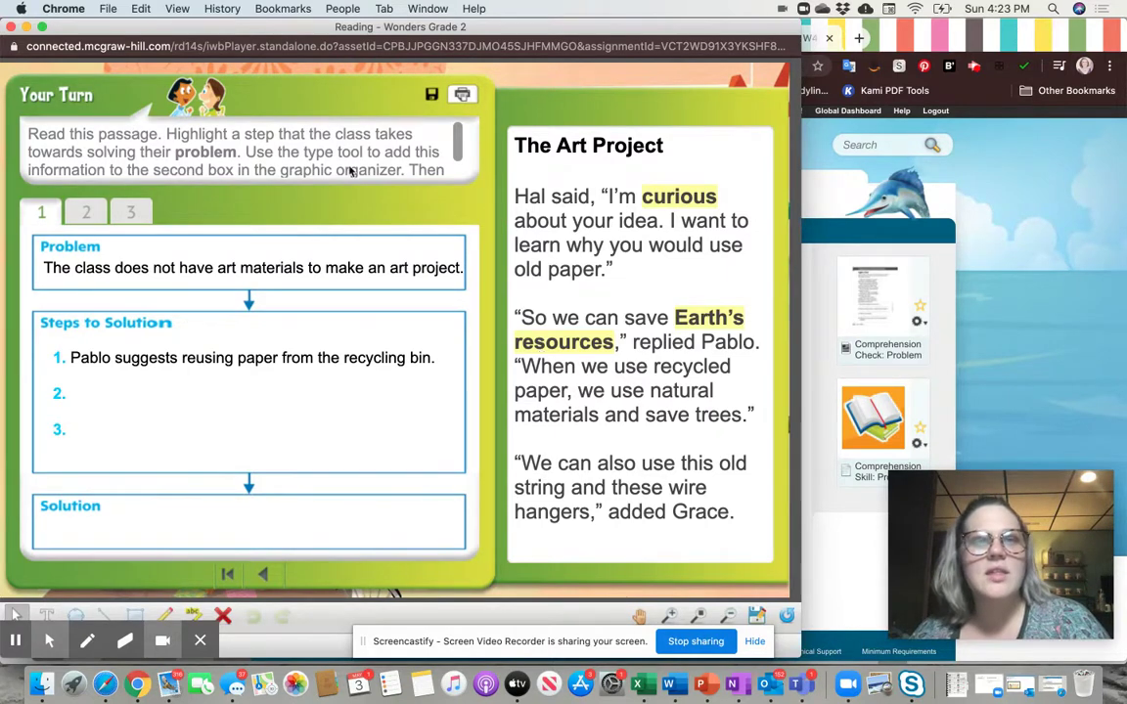
# - Read the rest of the Your Turn instructions, save the Problem and Solution graphic organizer to the assignment, and close it
pyautogui.moveTo(461, 141); pyautogui.dragTo(455, 190)
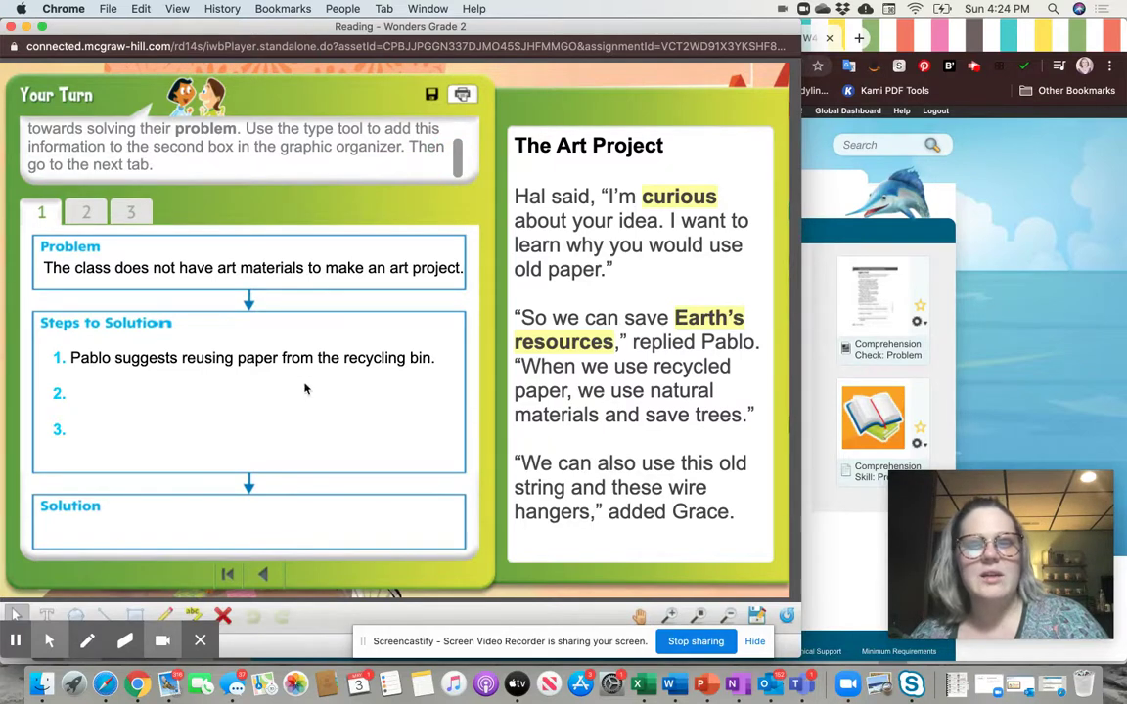
pyautogui.click(101, 536)
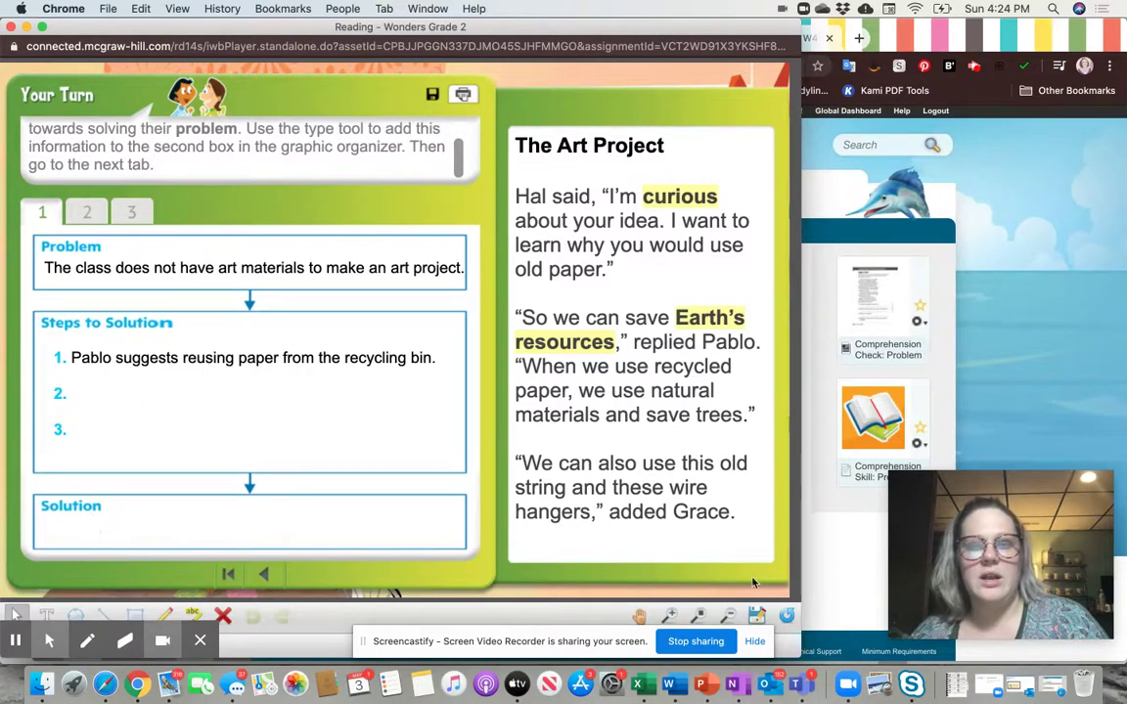
pyautogui.click(759, 618)
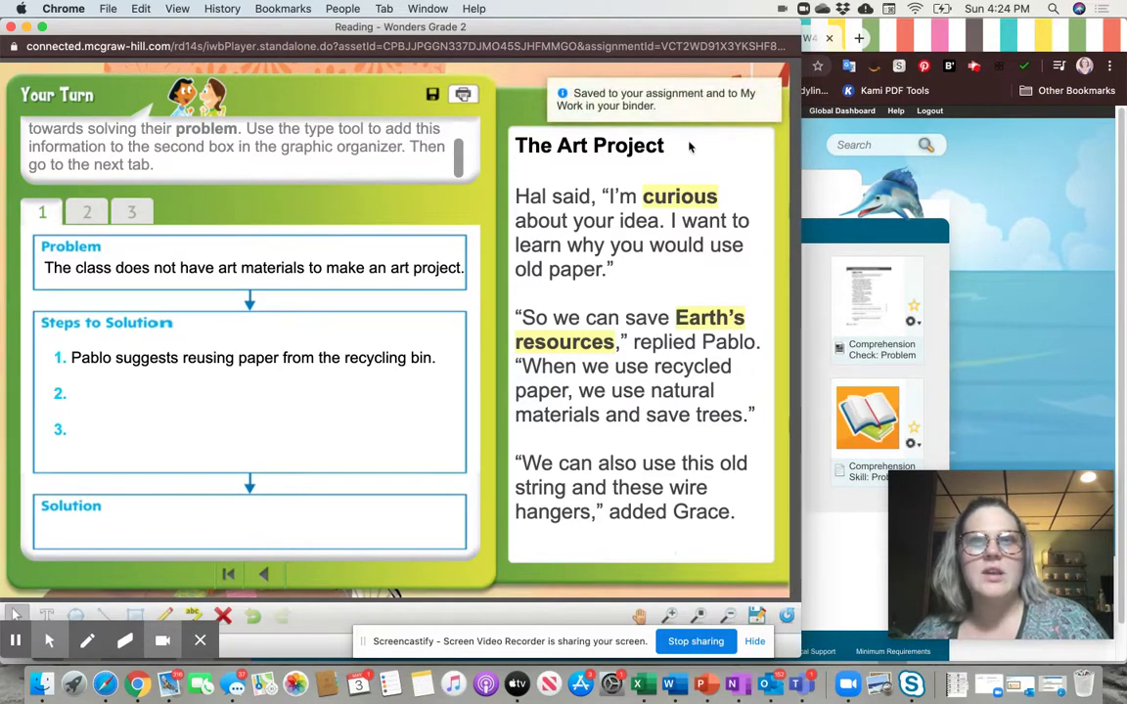
pyautogui.click(11, 25)
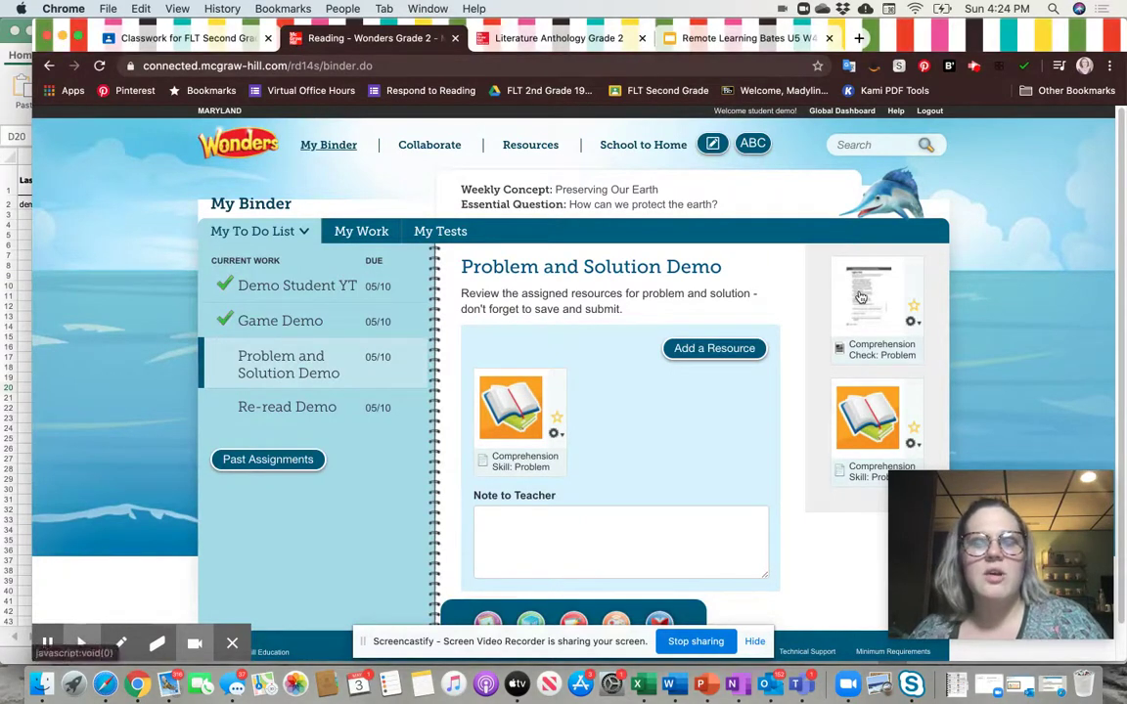
# - View the Comprehension Check: Problem worksheet in the Problem and Solution Demo assignment, and close it
pyautogui.click(861, 297)
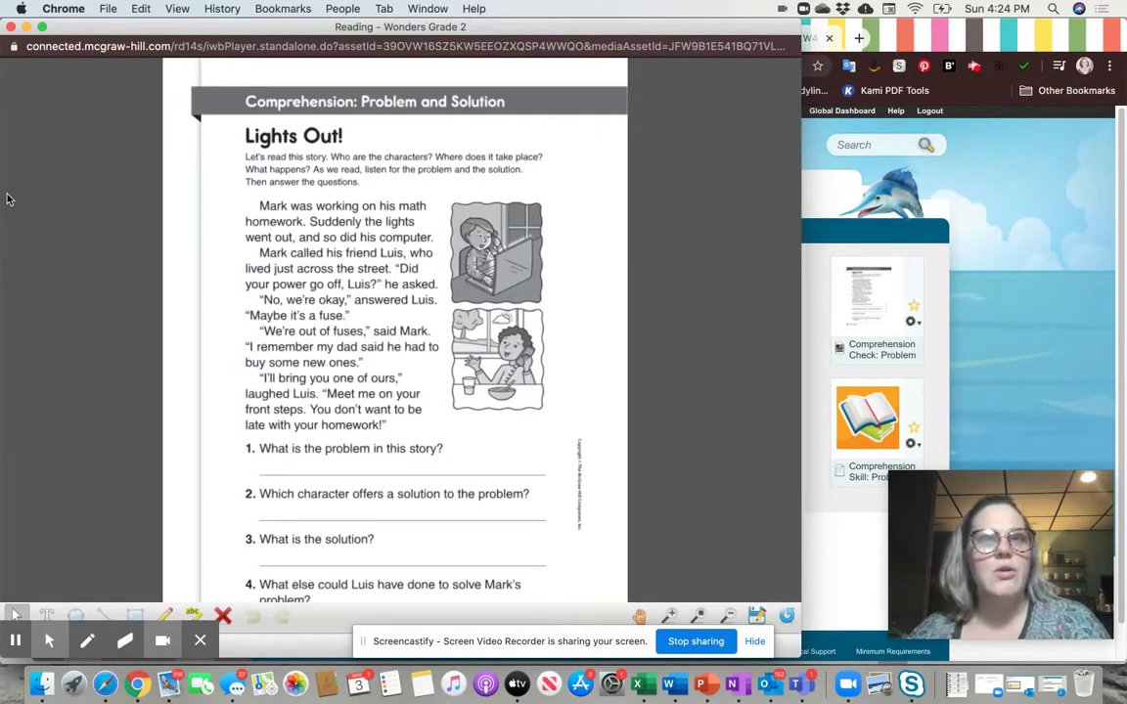
pyautogui.moveTo(915, 545)
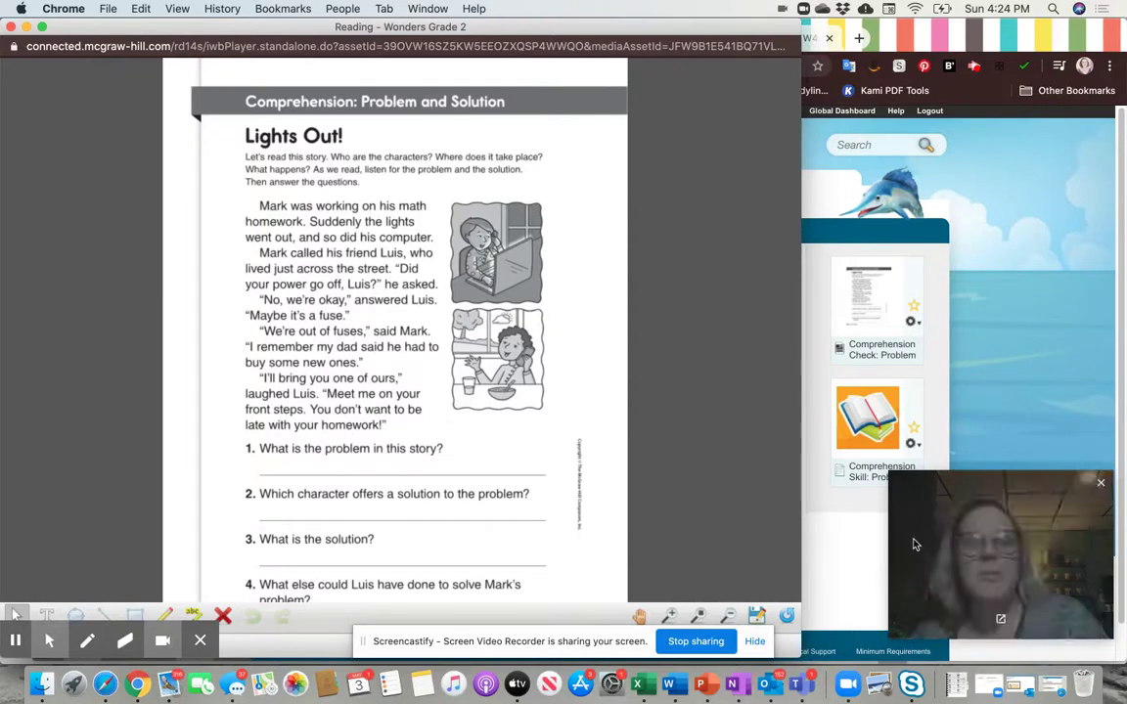
pyautogui.click(10, 28)
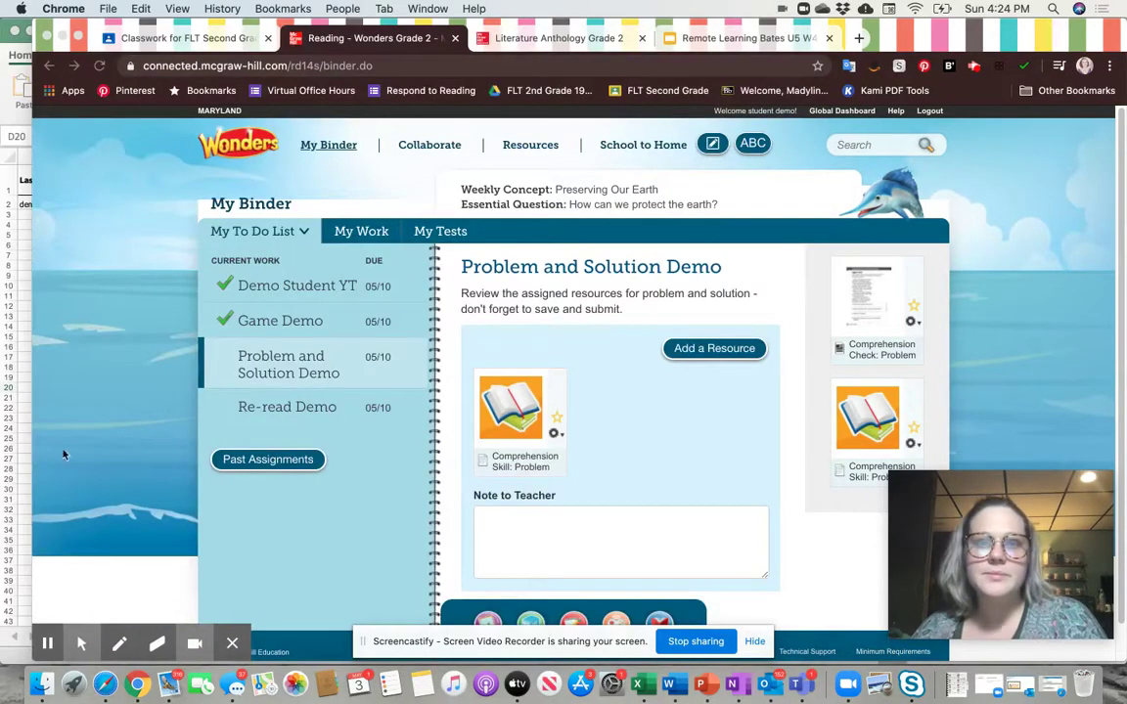
# - Open the Re-read Demo assignment and view its REREAD The Woodcutter's Gift resource
pyautogui.click(282, 414)
pyautogui.click(282, 415)
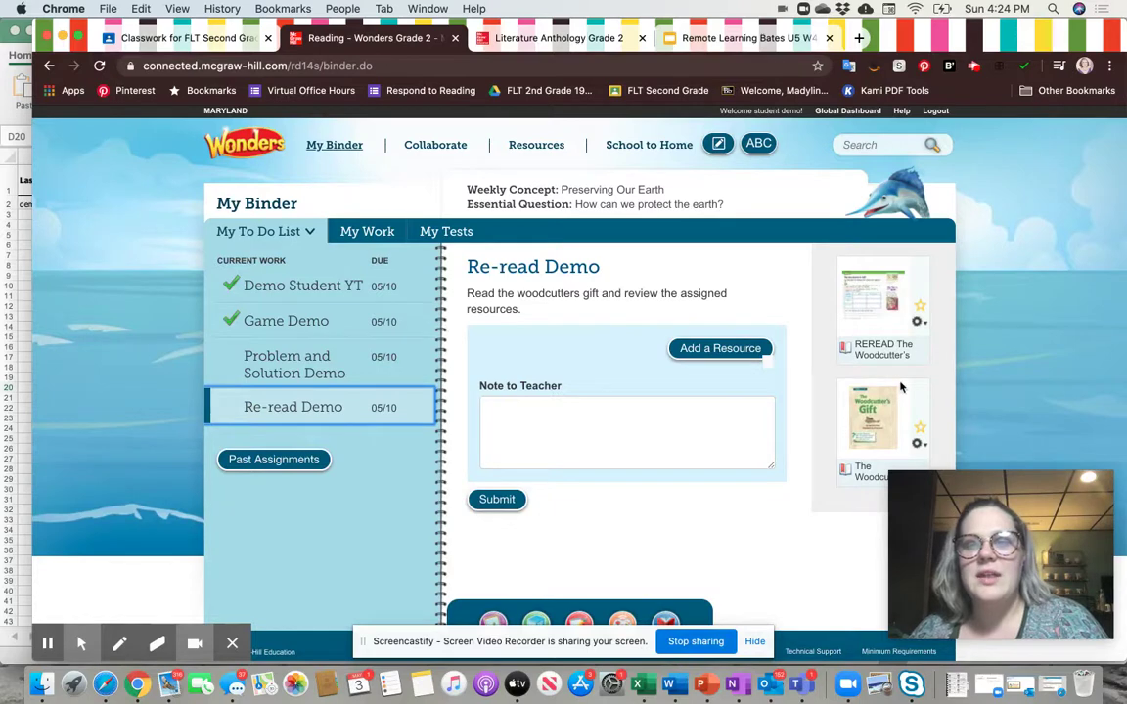
pyautogui.click(857, 299)
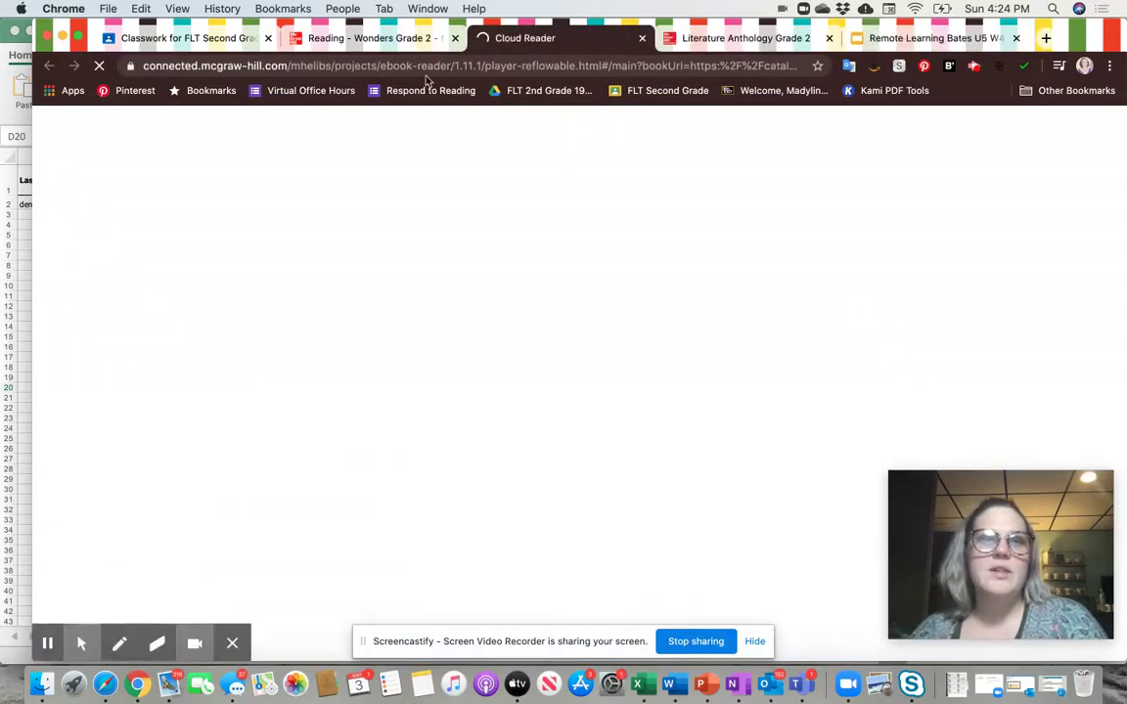
pyautogui.click(392, 38)
pyautogui.click(548, 38)
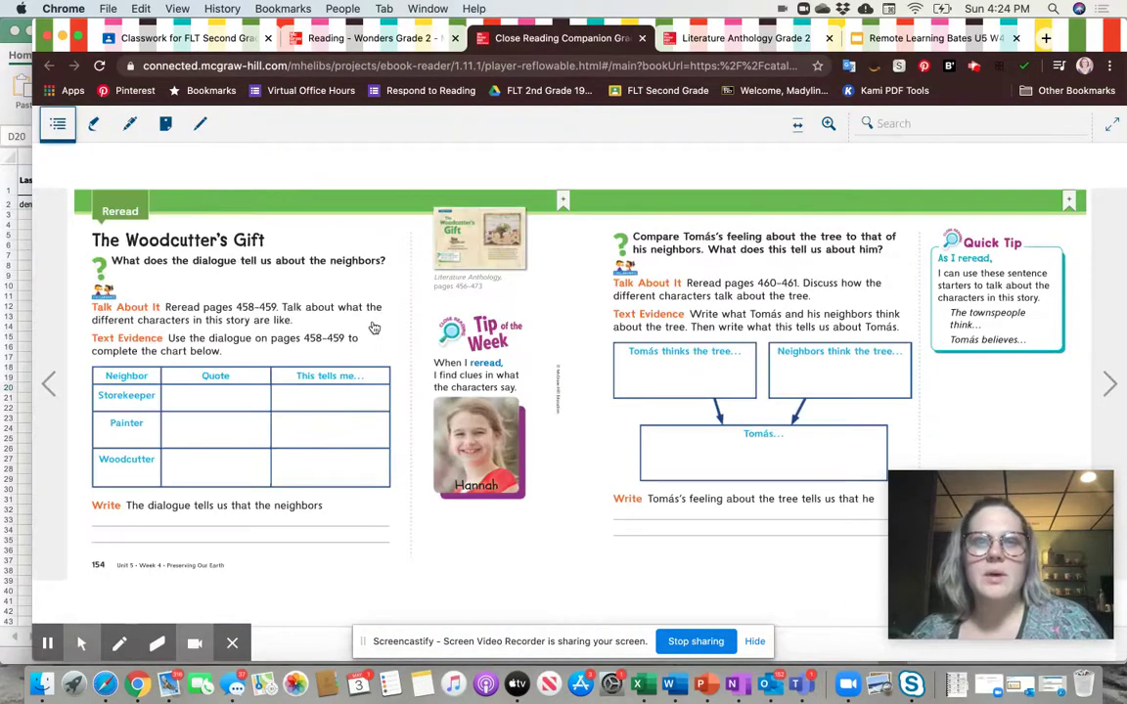
# - Enter "sdjvfjgllkkl" as the Storekeeper's Quote in the chart, and leave the adjacent "This tells me..." cell empty
pyautogui.click(209, 402)
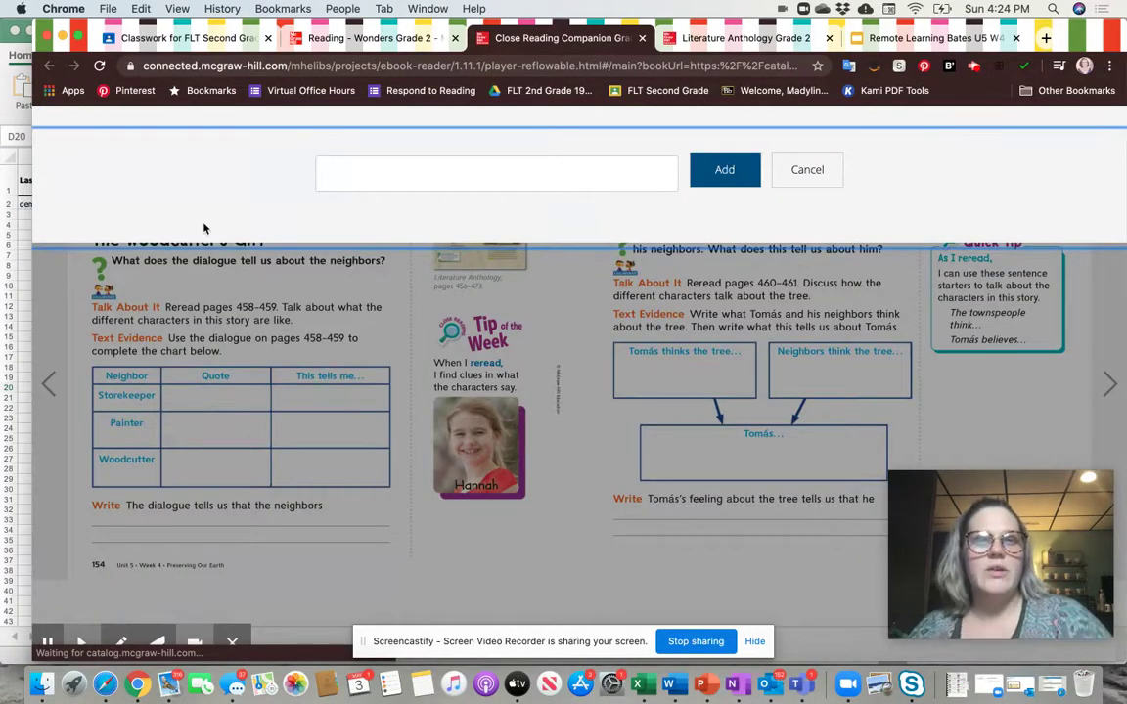
pyautogui.click(337, 178)
pyautogui.write('sdjvfjgllkkl')
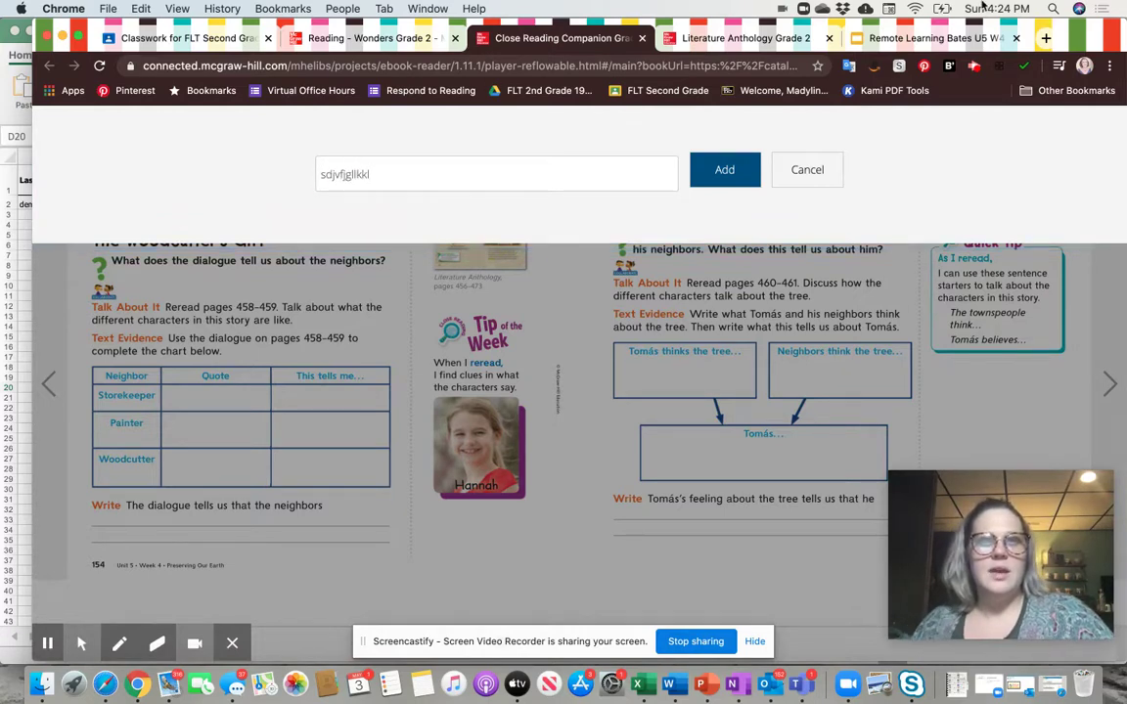
pyautogui.click(729, 172)
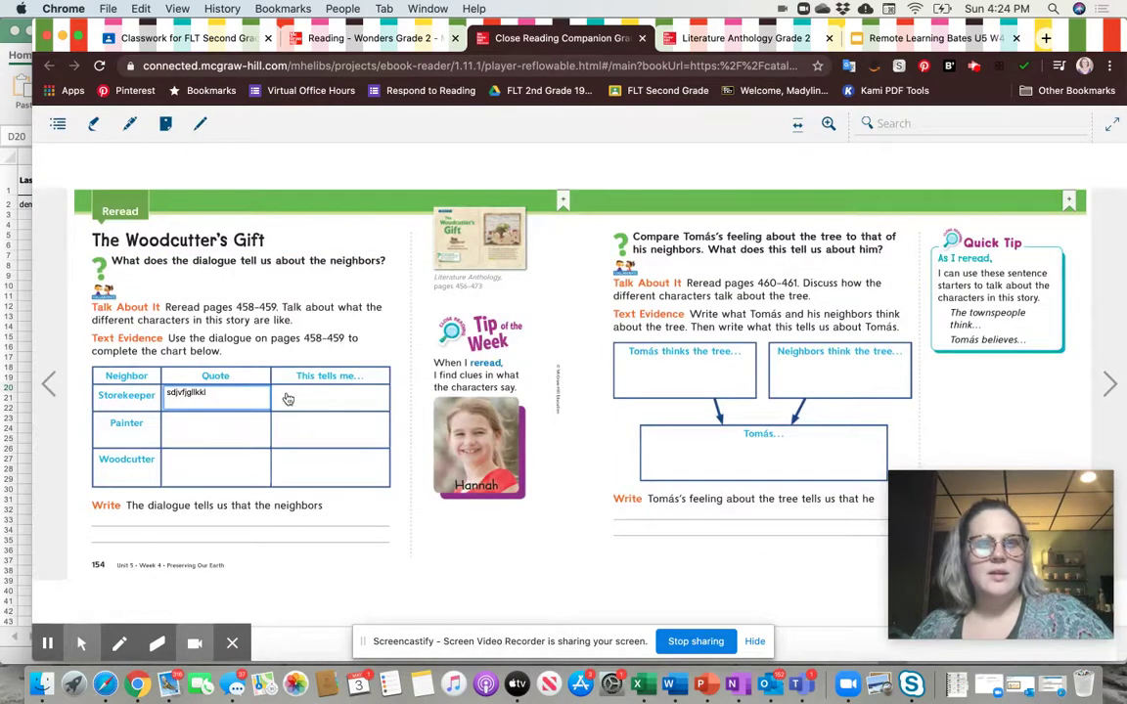
pyautogui.click(320, 400)
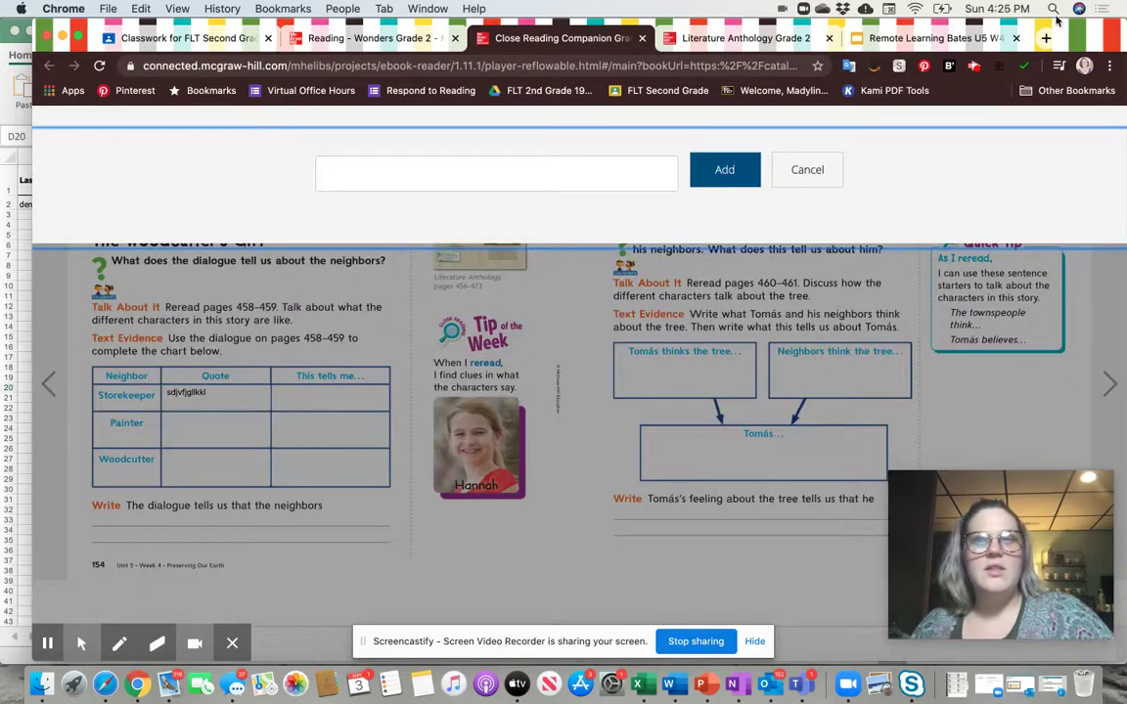
pyautogui.click(806, 171)
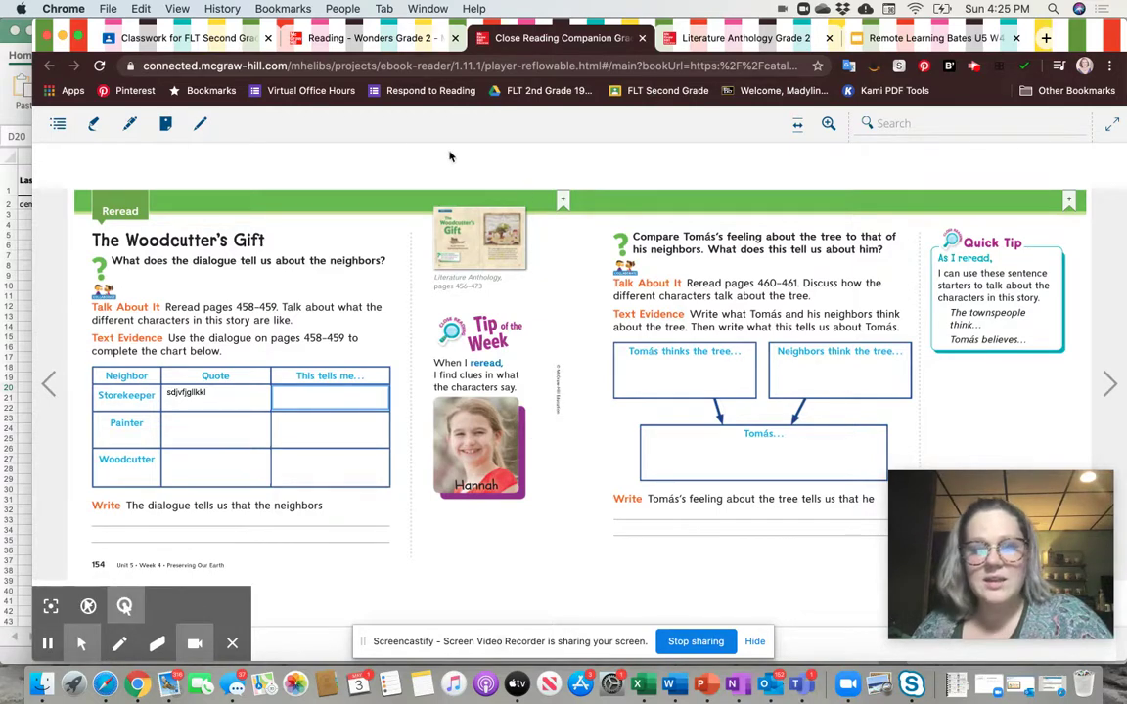
# - Return to the Remote Learning presentation and show the Next Steps slide
pyautogui.click(392, 38)
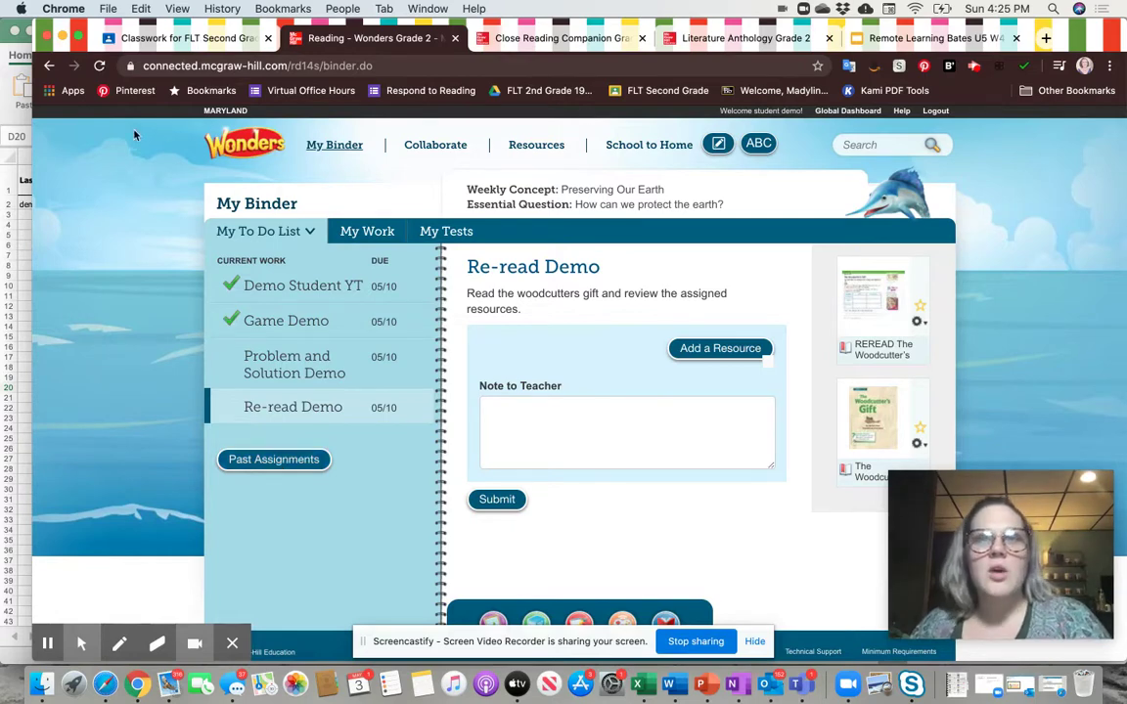
pyautogui.click(877, 36)
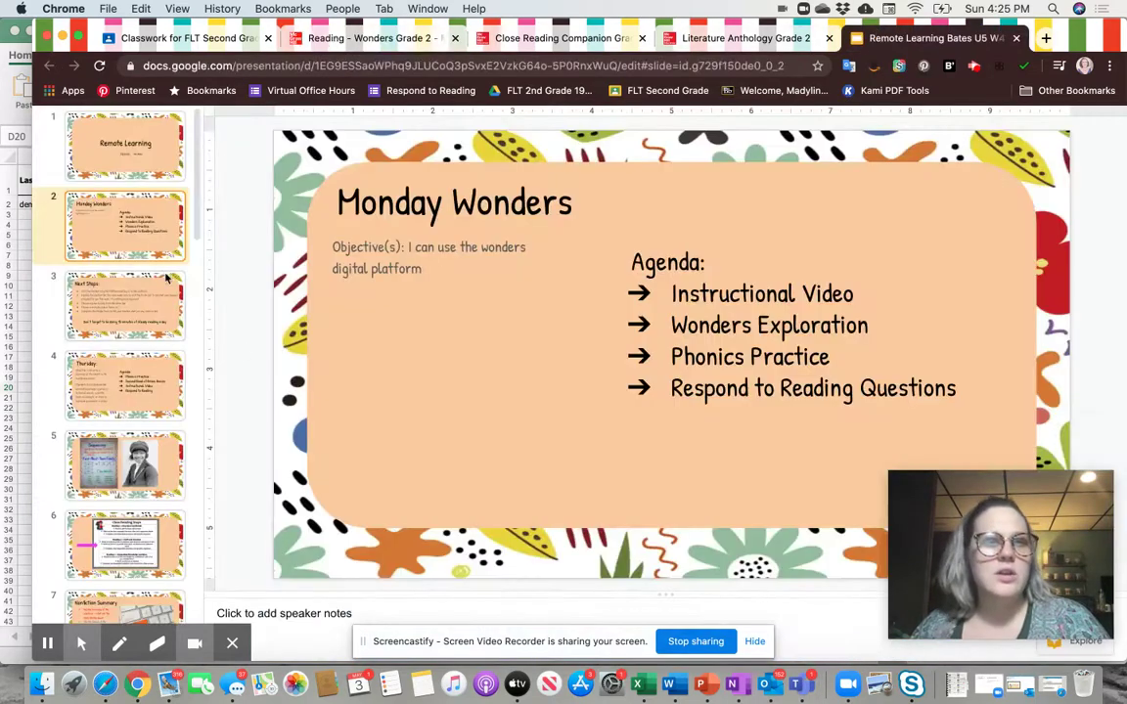
pyautogui.click(122, 306)
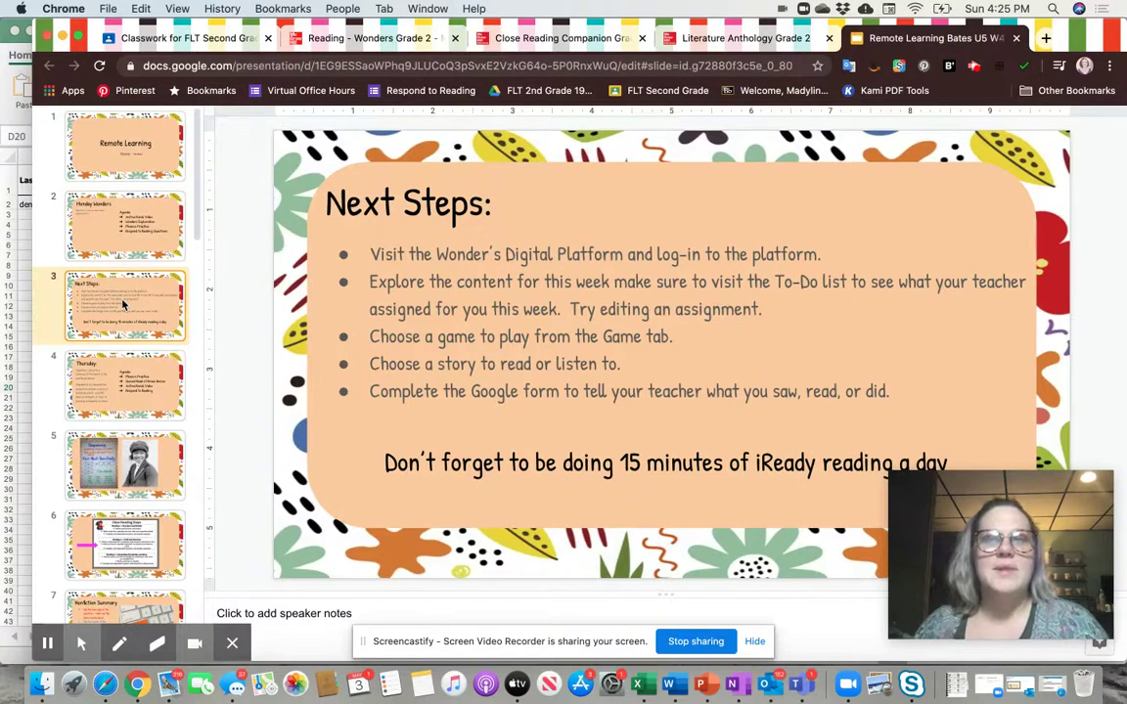